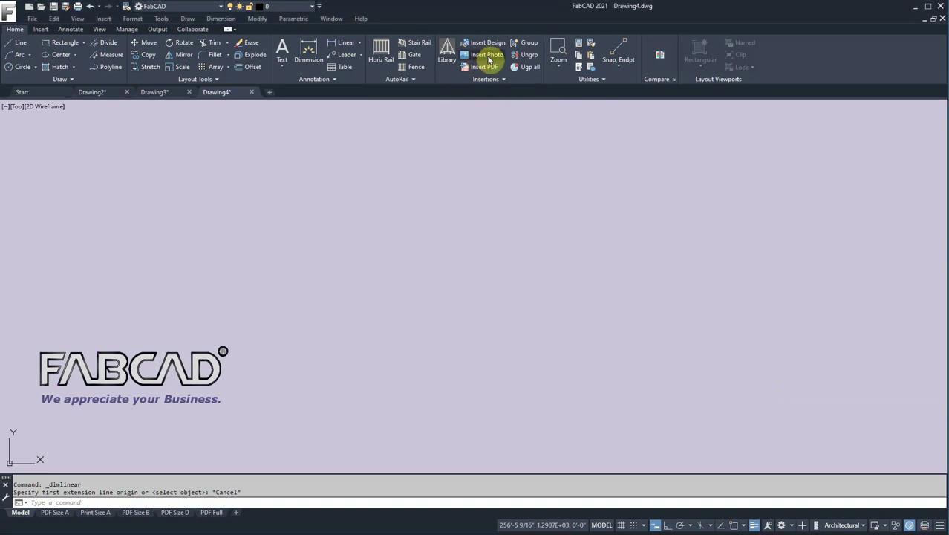
- Attach homepage.jpg as a reference photo, picking its insertion point and scale in the drawing
left_click(487, 54)
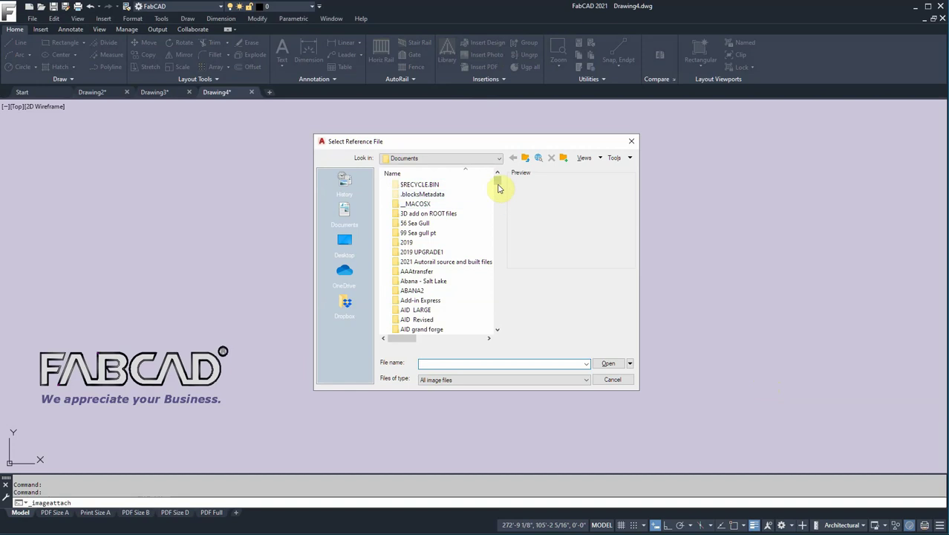
left_click_drag(500, 185, 498, 271)
left_click(426, 234)
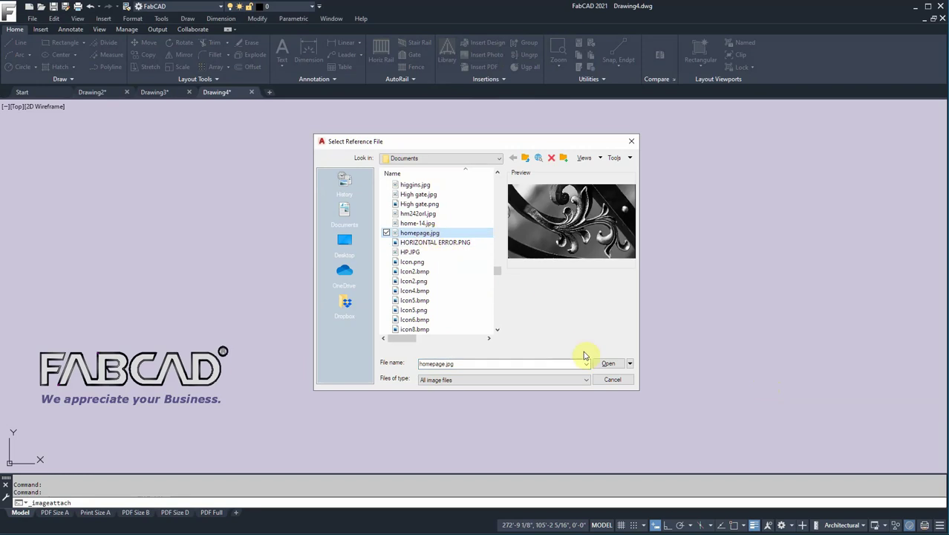
left_click(609, 364)
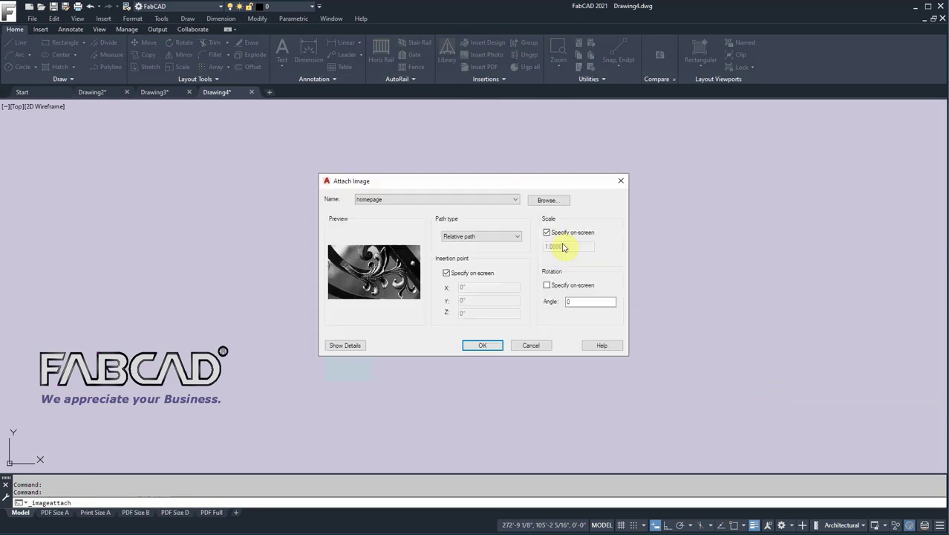
left_click(483, 345)
left_click(469, 323)
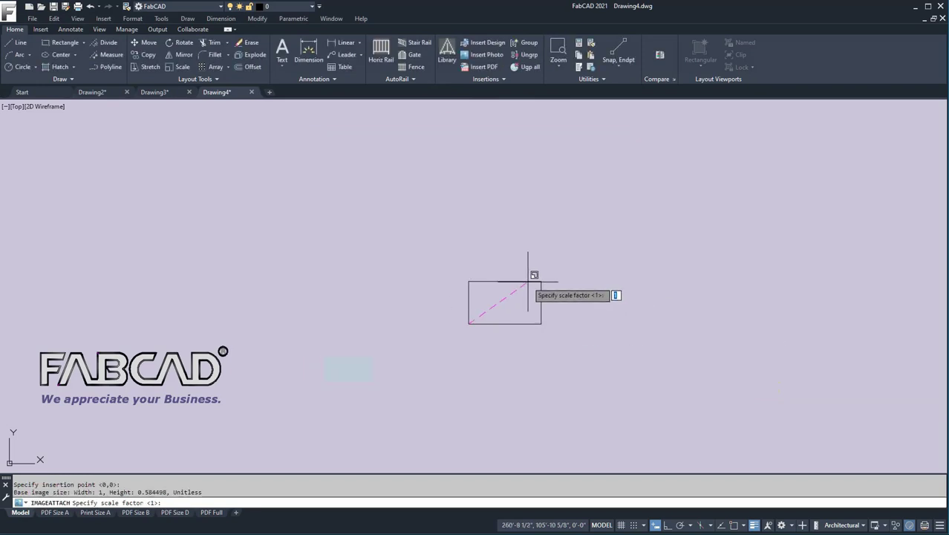
left_click(587, 260)
scroll(550, 283, "up", 5)
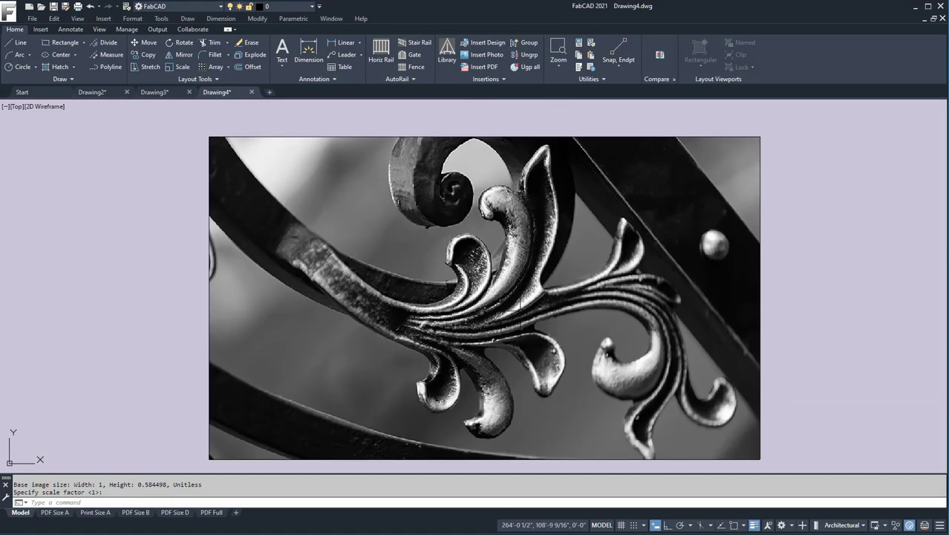
scroll(532, 301, "down", 5)
- Draw a three-point arc along the ornament's curved stem in the photo
middle_click_drag(532, 300, 518, 241)
scroll(532, 227, "up", 4)
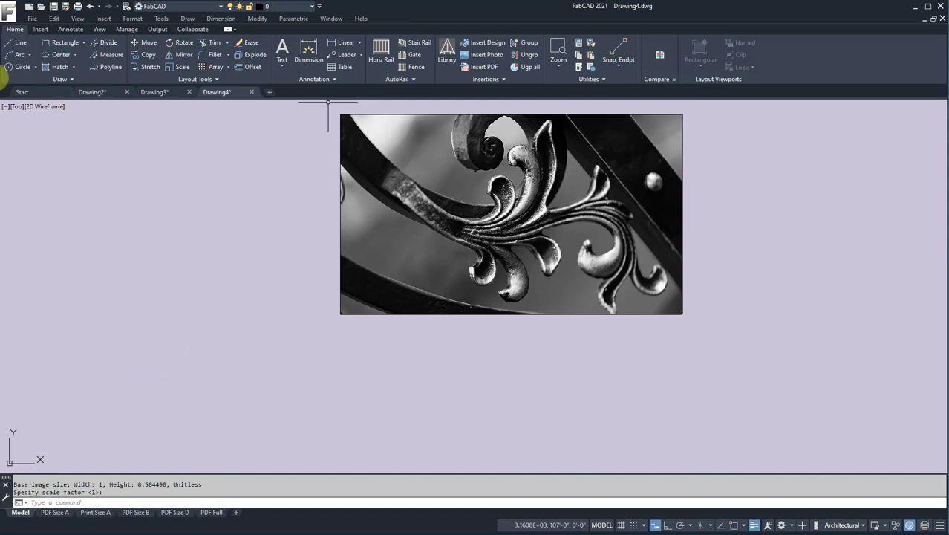
left_click(18, 57)
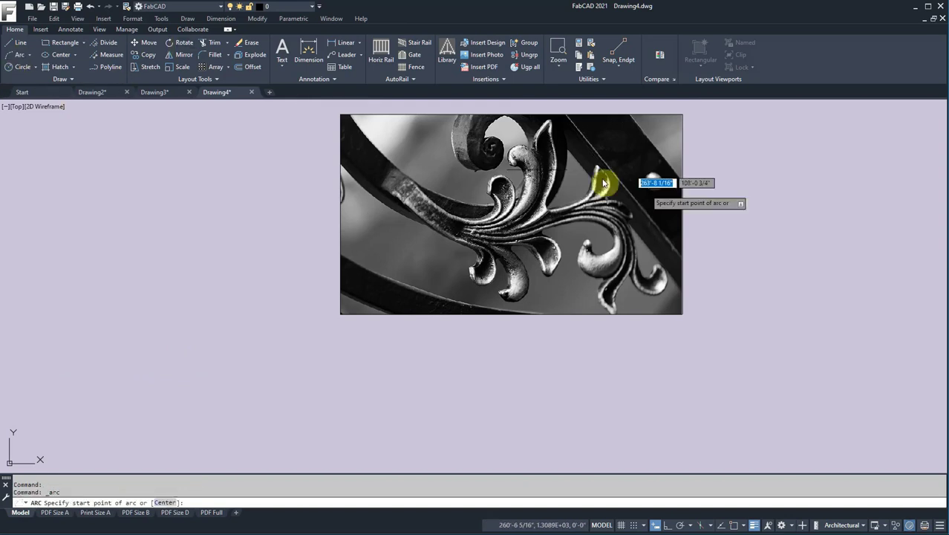
scroll(523, 227, "up", 5)
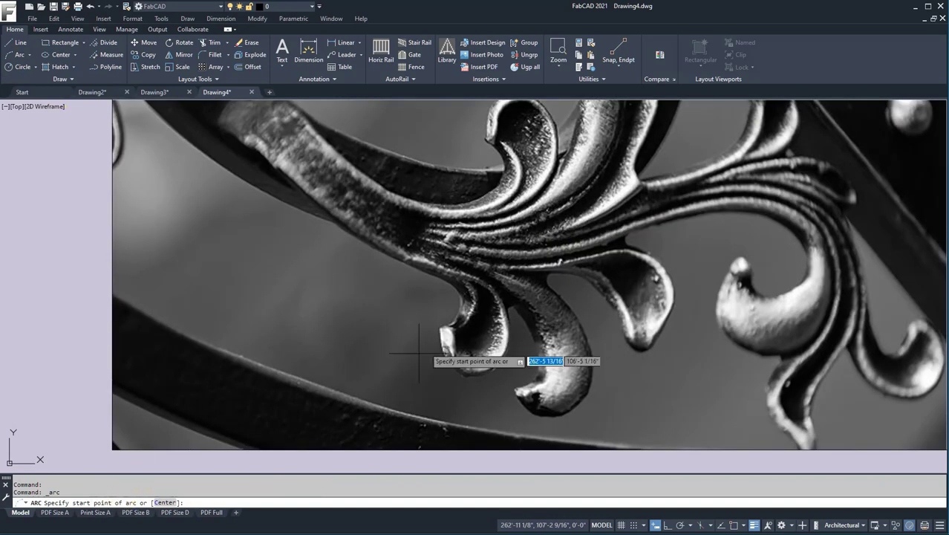
left_click(444, 224)
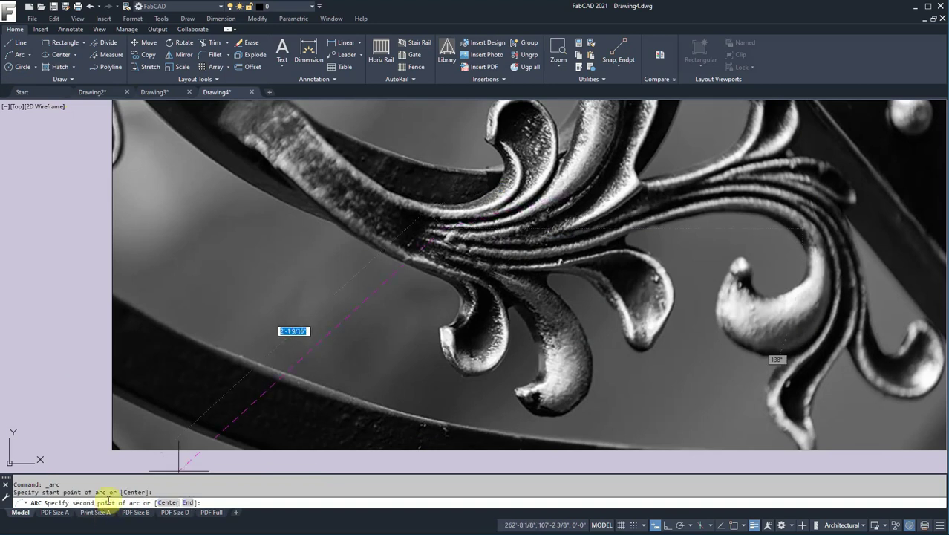
left_click(531, 224)
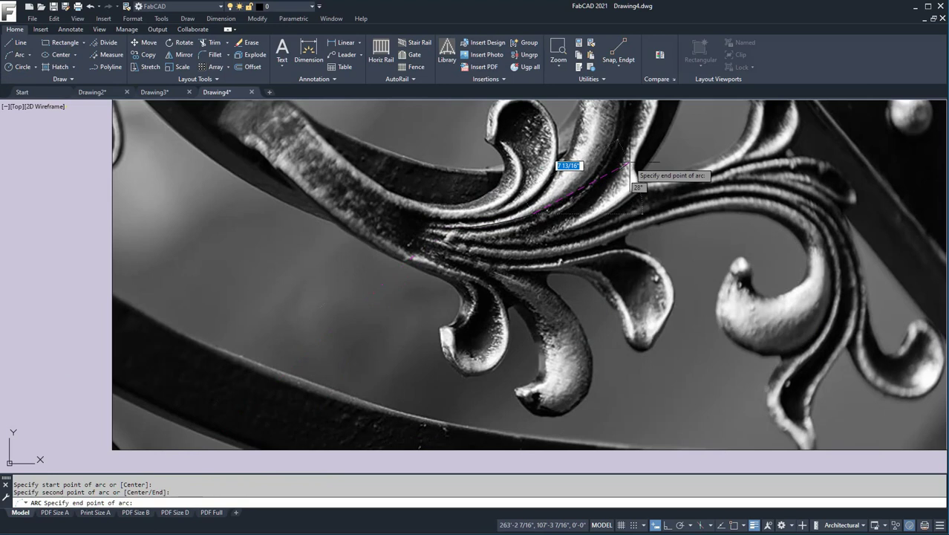
left_click(579, 190)
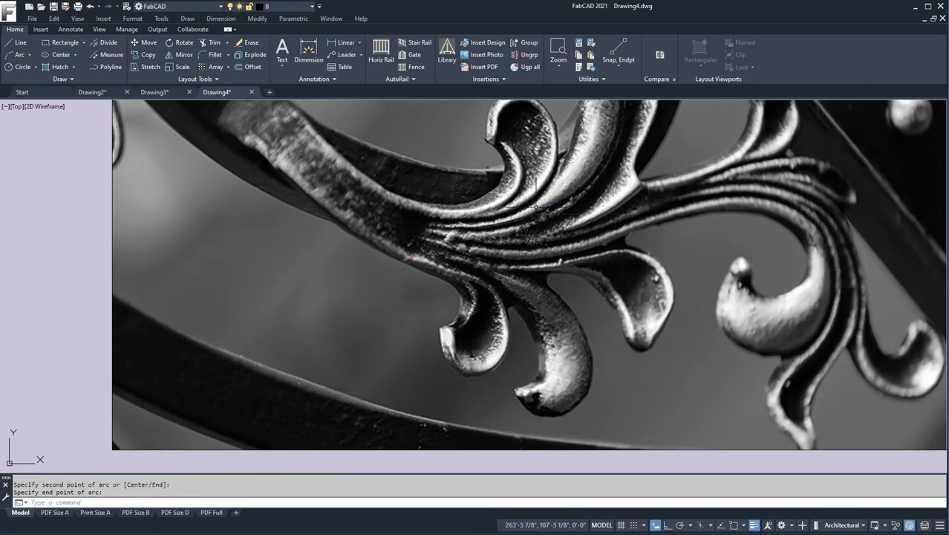
- Window-select the traced arc
scroll(540, 216, "up", 1)
scroll(539, 215, "down", 3)
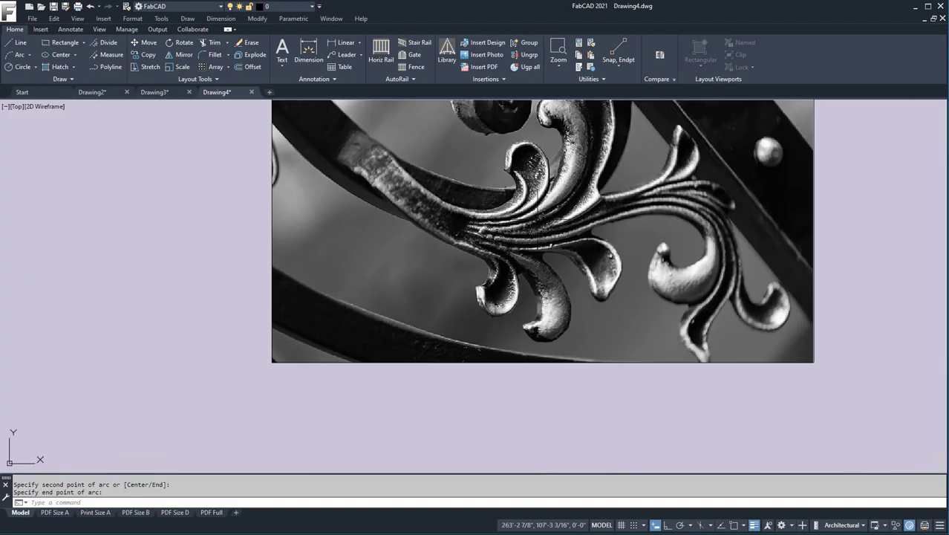
left_click(513, 234)
left_click(533, 217)
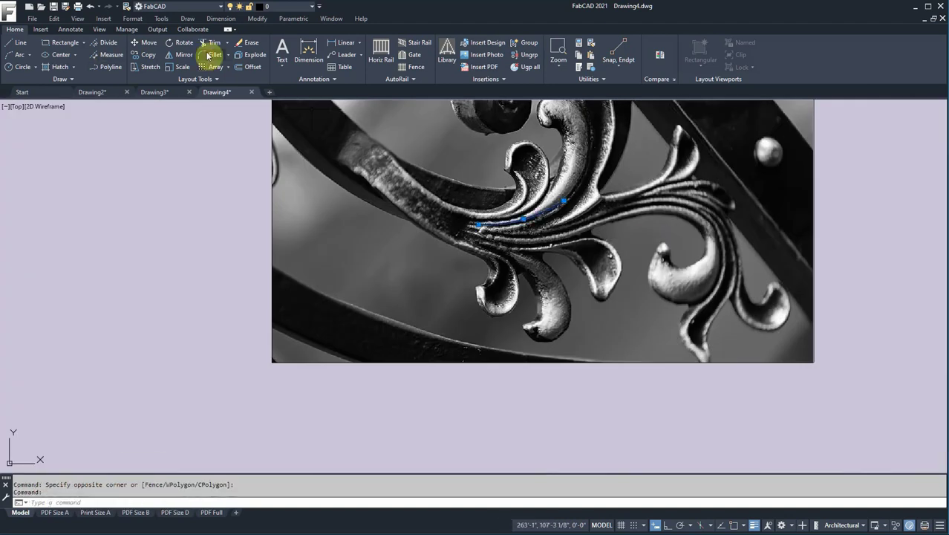
- Erase the selected arc, then make red the current colour through the COLOR dialog
left_click(247, 42)
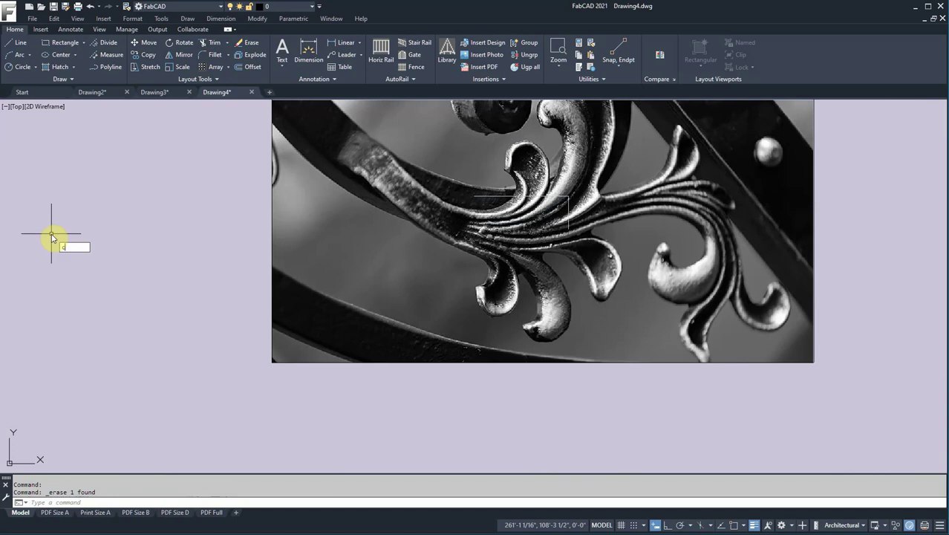
type("olor")
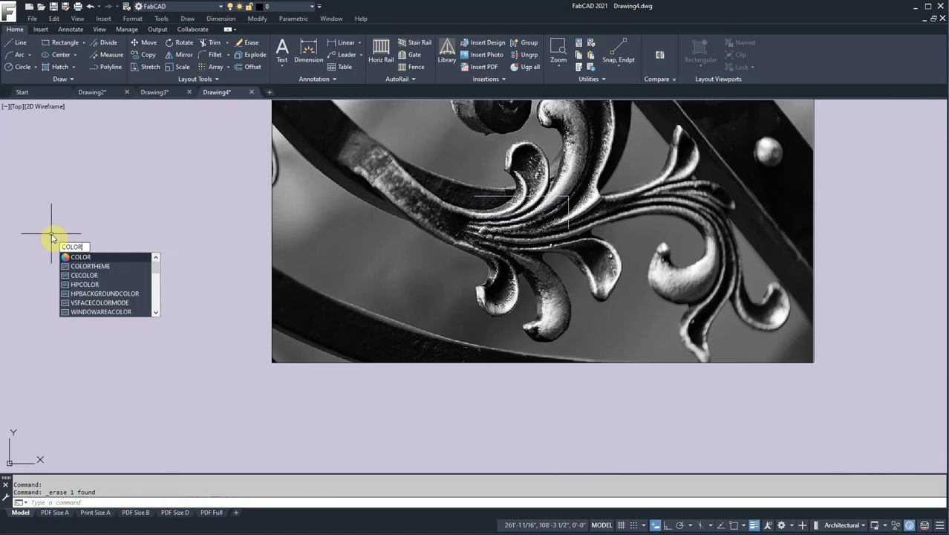
key("Return")
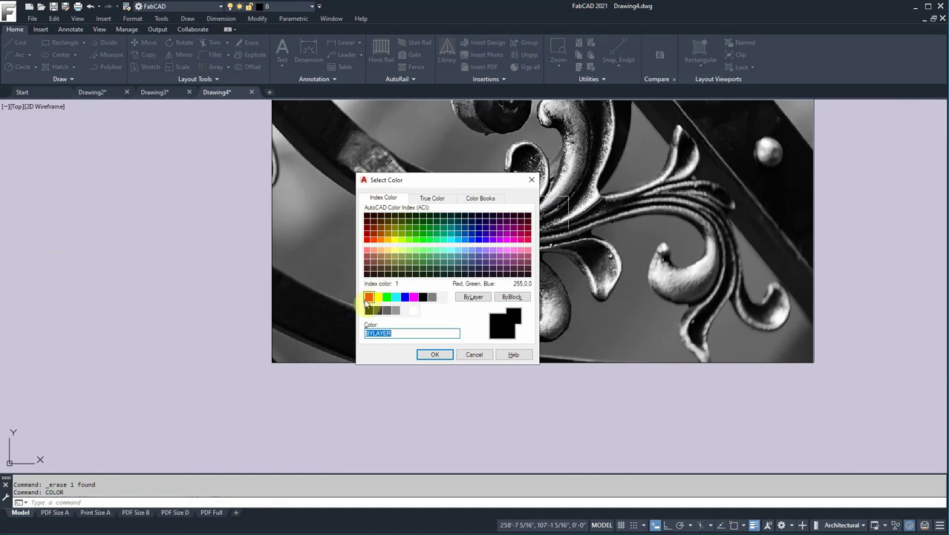
left_click(368, 297)
left_click(438, 355)
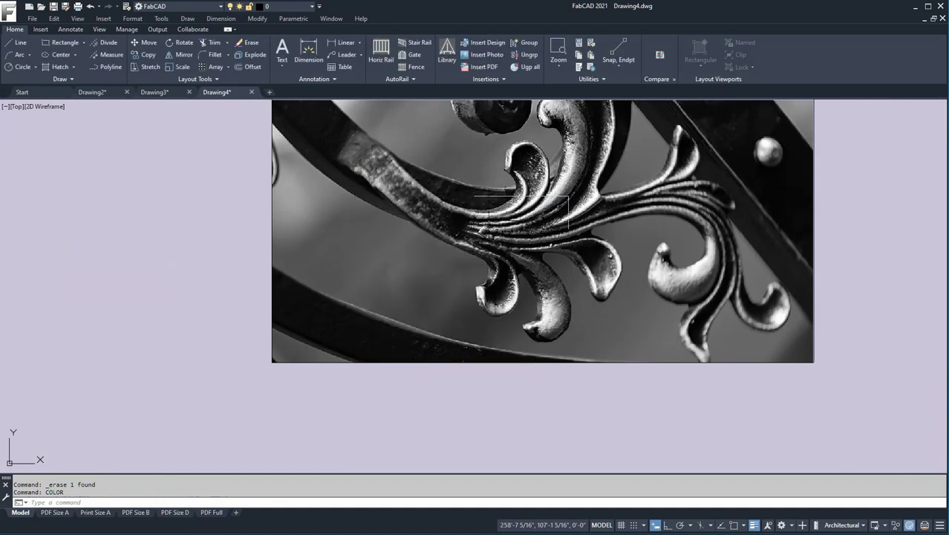
- Draw a red three-point arc along the ornament's stem to the curve's end
left_click(18, 57)
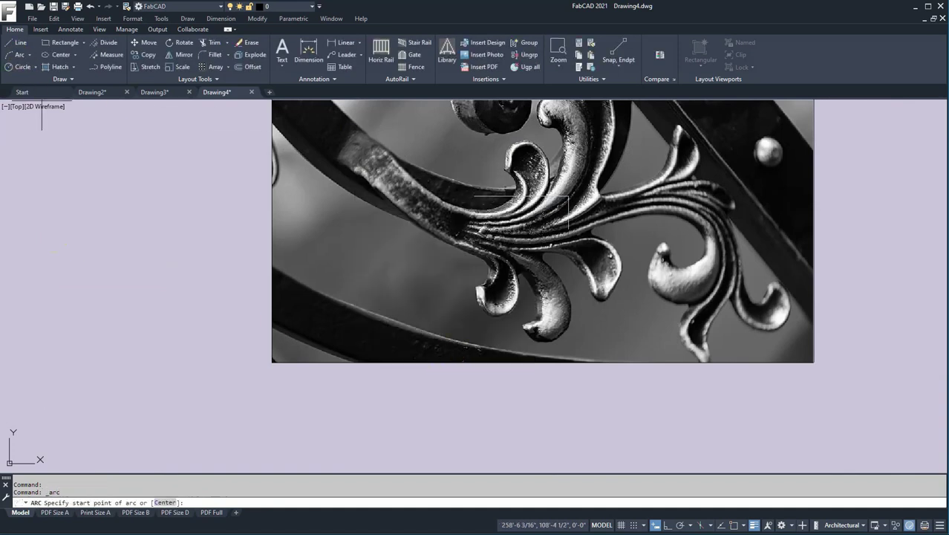
scroll(505, 223, "up", 2)
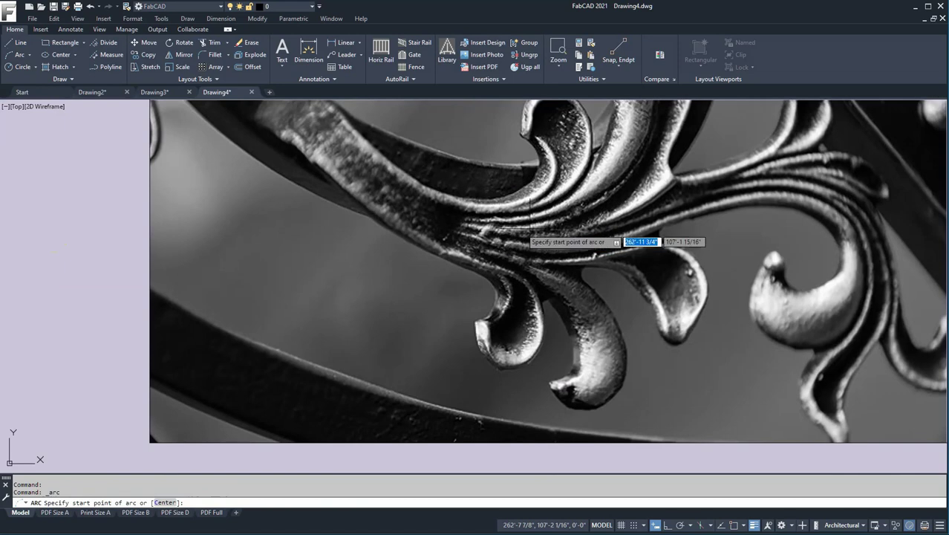
left_click(465, 221)
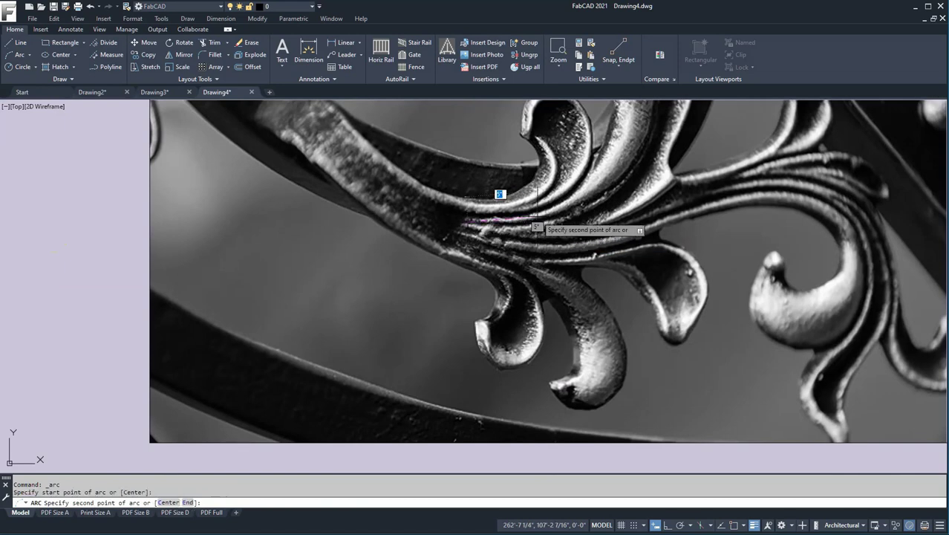
left_click(535, 221)
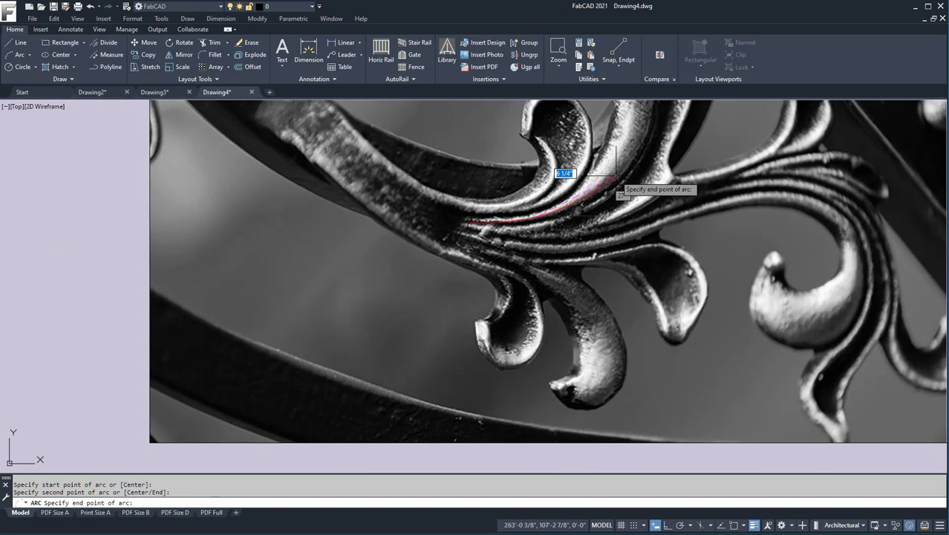
left_click(614, 181)
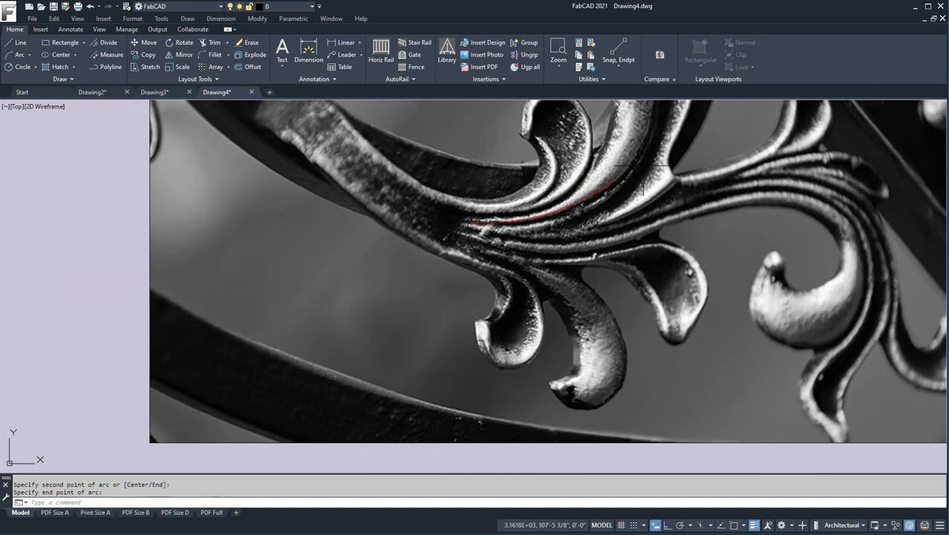
- Add a second arc from the first arc's end down along the leaf's curve
key("Return")
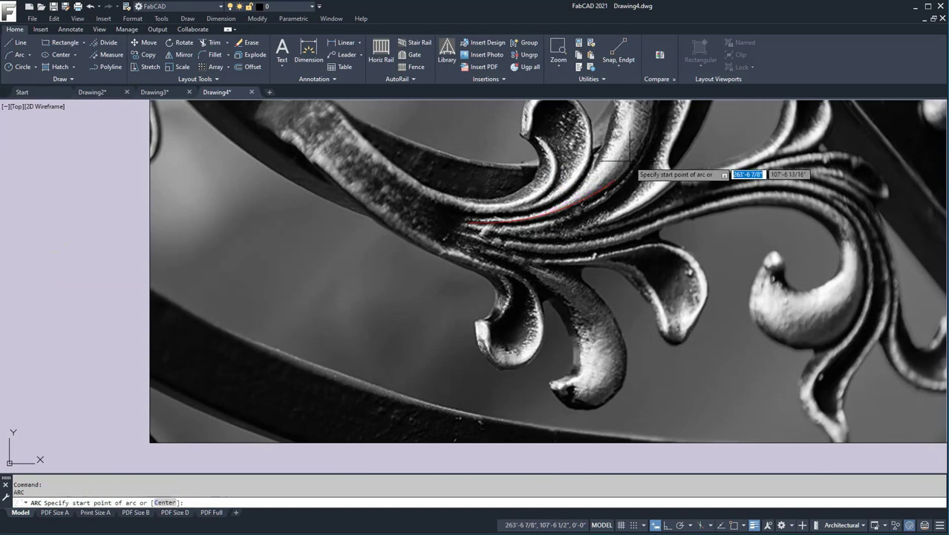
left_click(629, 163)
middle_click(639, 156)
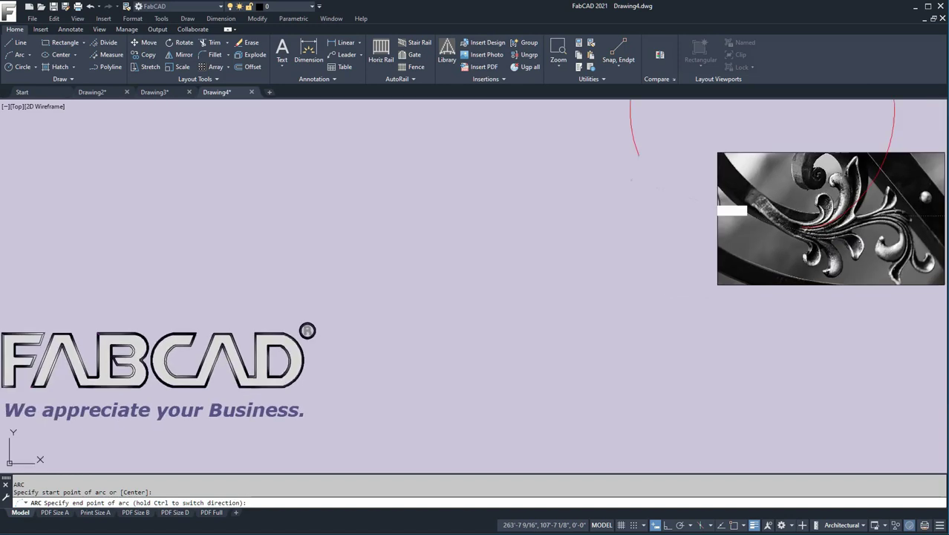
scroll(829, 181, "up", 3)
scroll(829, 181, "down", 1)
middle_click_drag(829, 181, 708, 259)
scroll(710, 260, "up", 2)
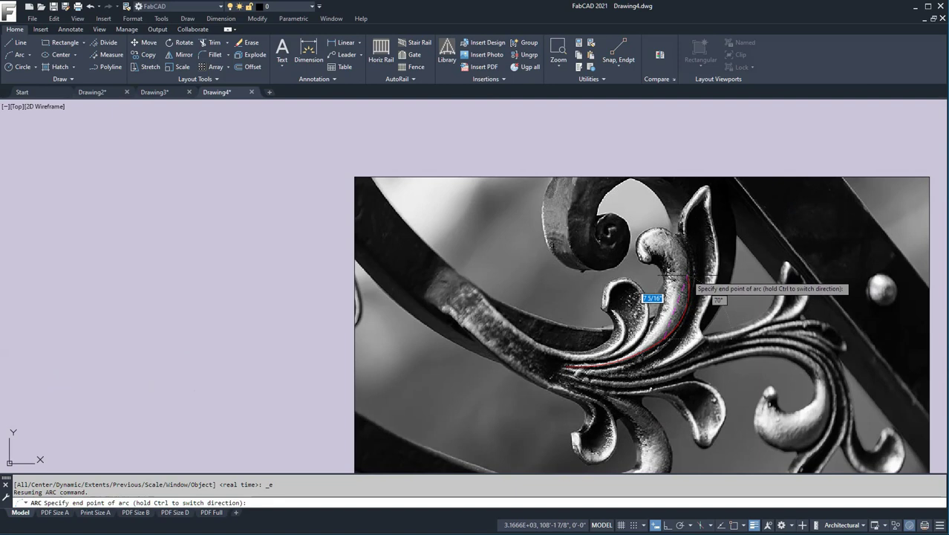
left_click(692, 273)
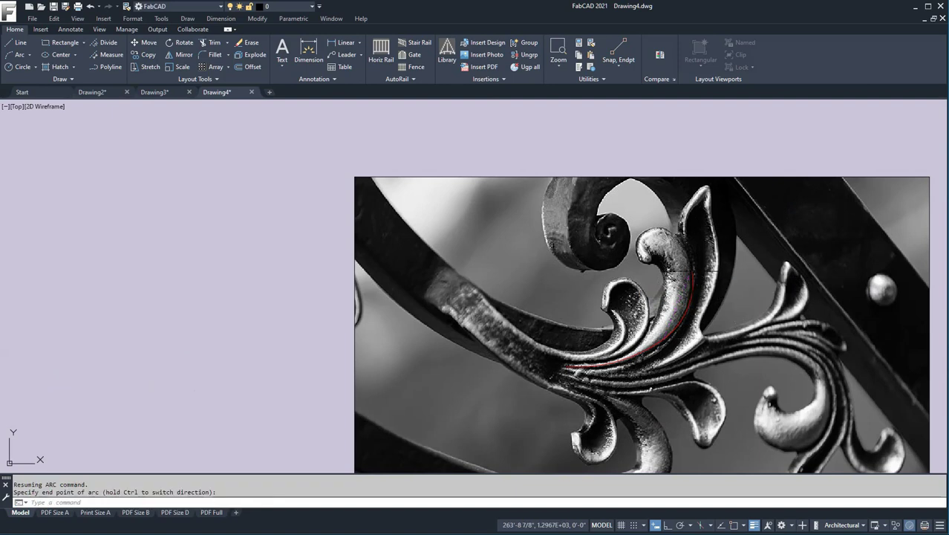
- Chain tangent arcs around the scroll curl to its tip, then cancel the unfinished arc
key("Return")
key("Return")
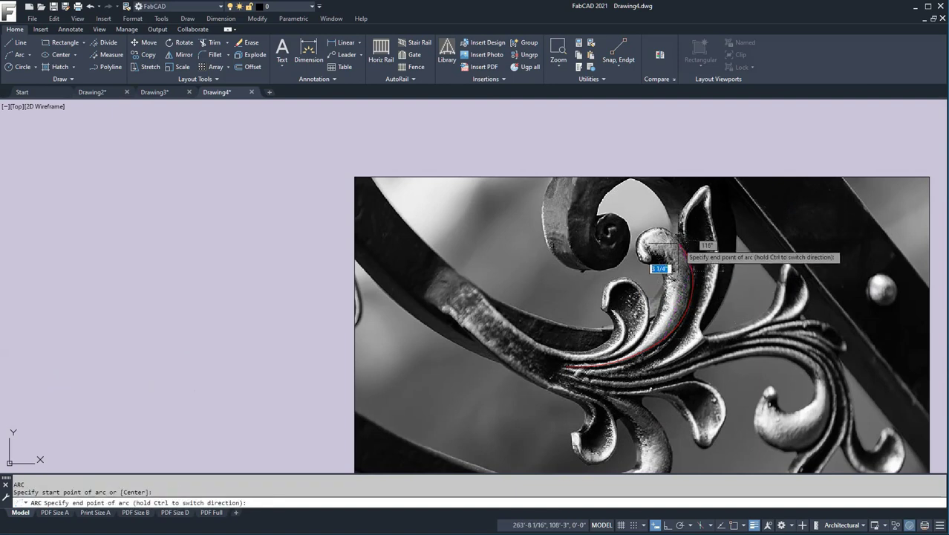
left_click(678, 236)
key("Return")
key("Return")
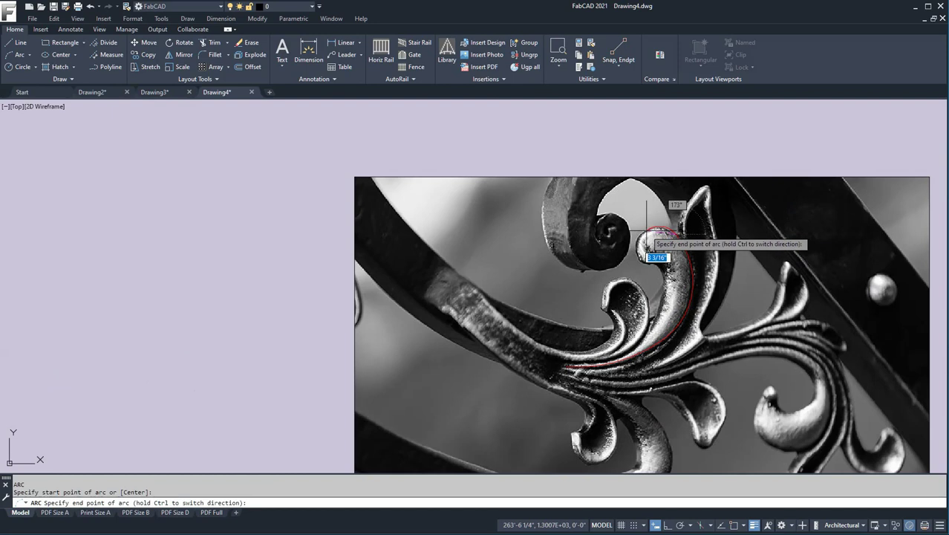
left_click(641, 239)
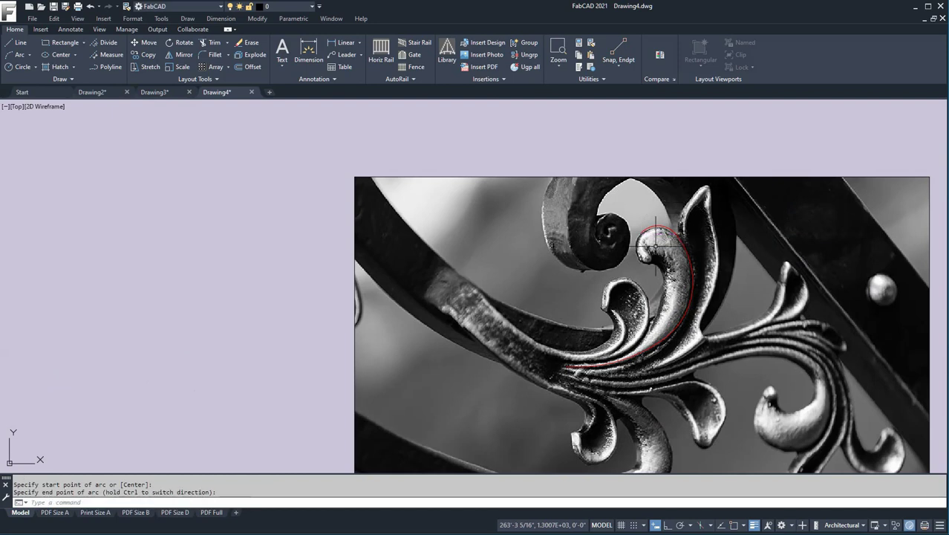
key("Return")
key("Return")
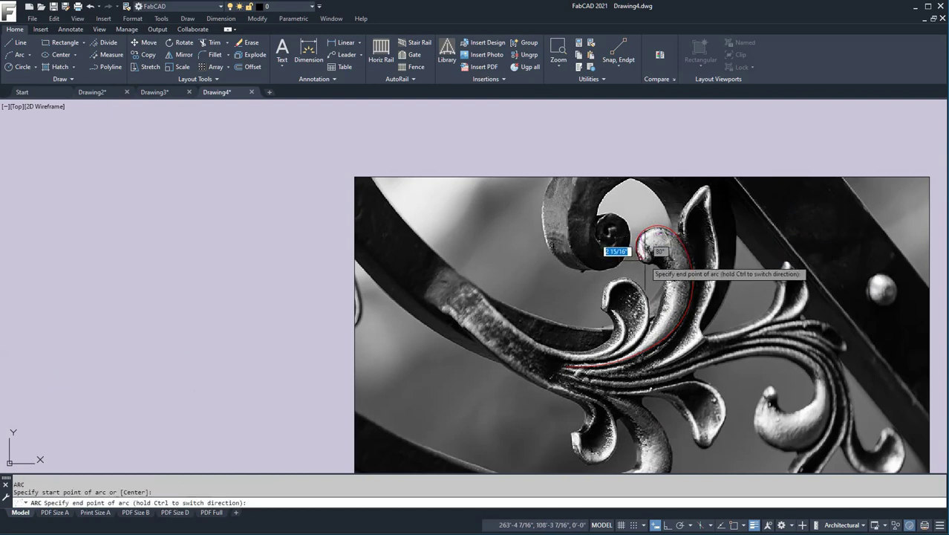
left_click(645, 255)
key("Return")
key("Return")
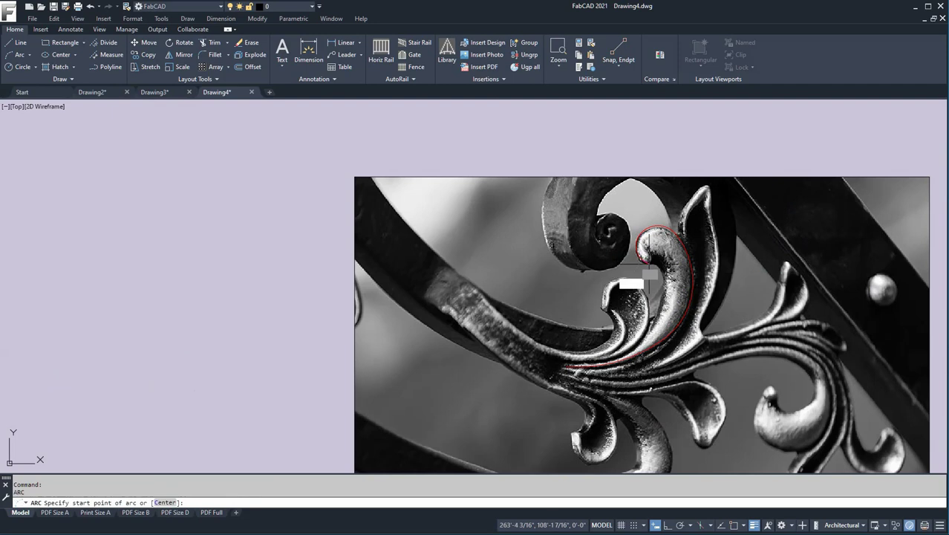
left_click(652, 263)
key("Return")
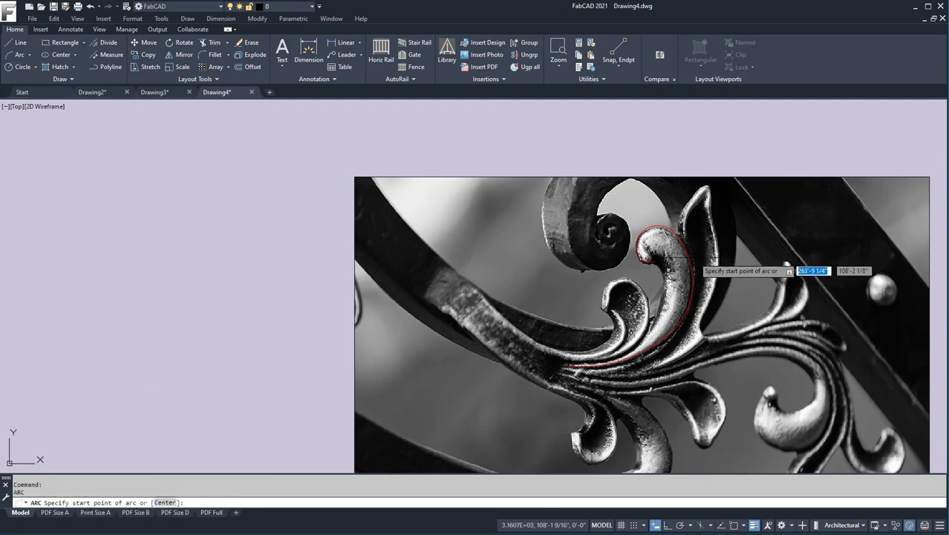
key("Escape")
scroll(423, 208, "down", 10)
middle_click_drag(427, 199, 372, 257)
- Draw Ortho lines 70 down, 96 right and 80 up, then start moving the photo
left_click(11, 42)
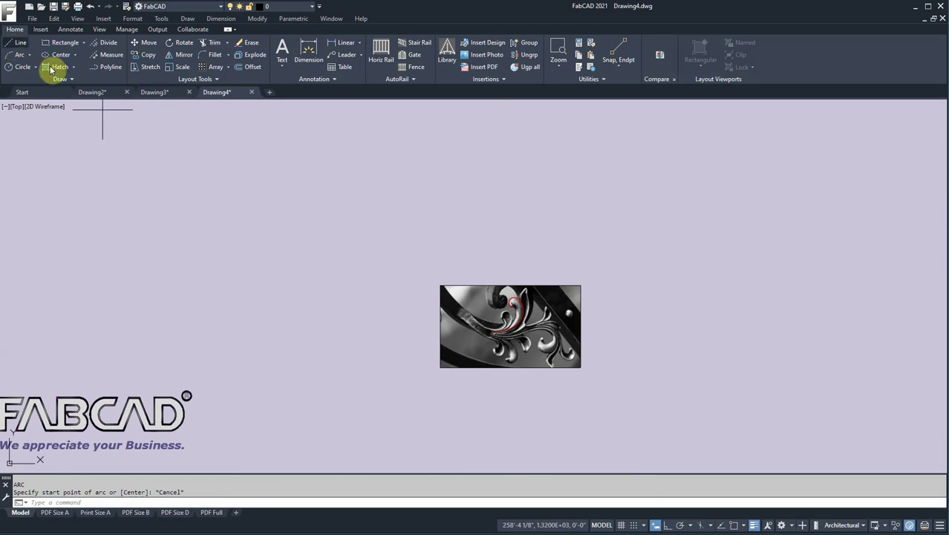
left_click(265, 131)
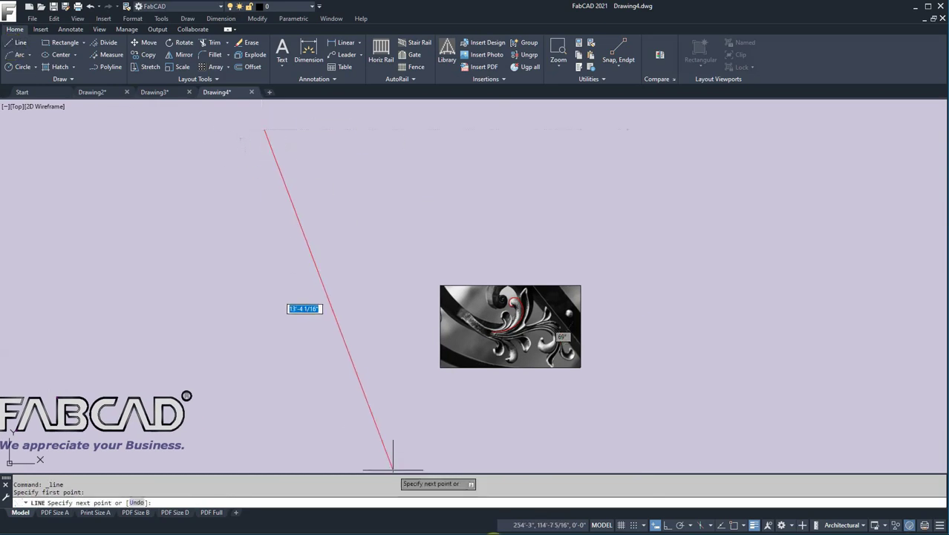
left_click(667, 525)
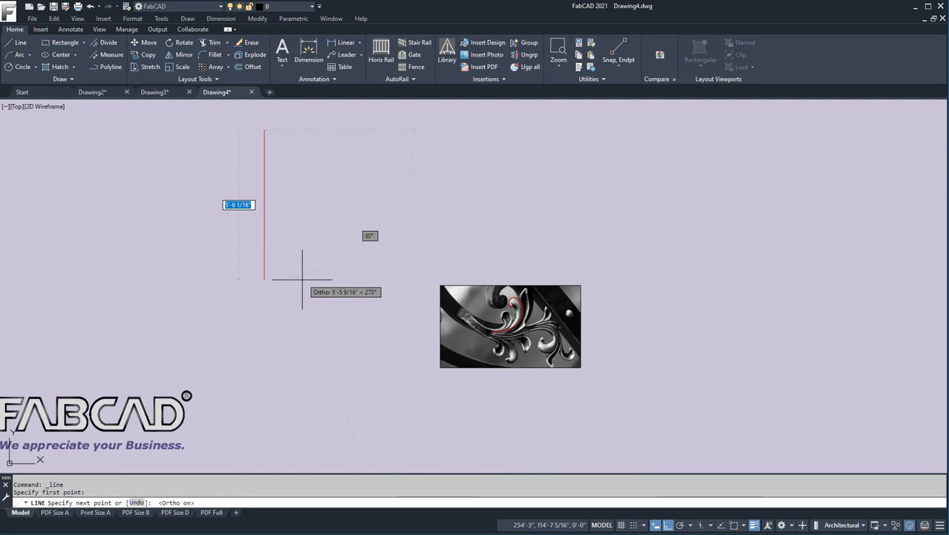
type("70")
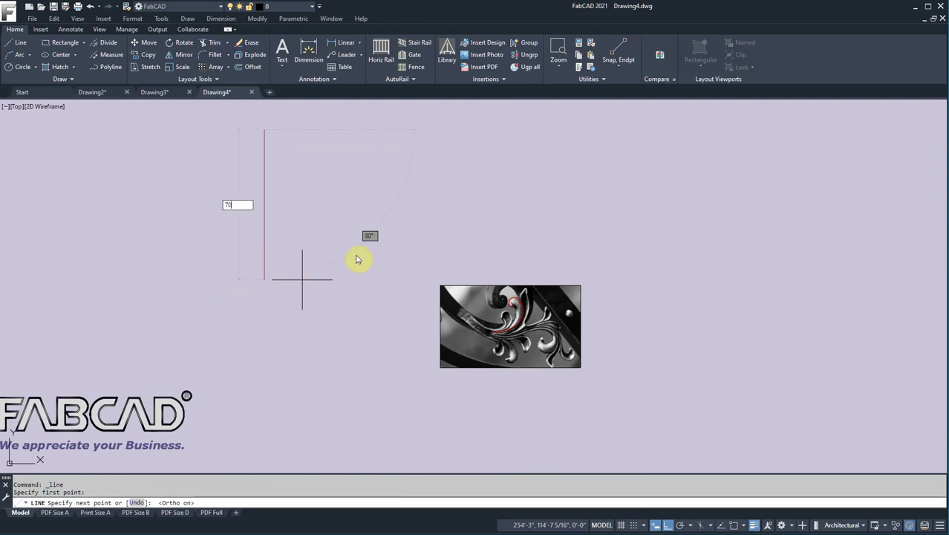
key("Return")
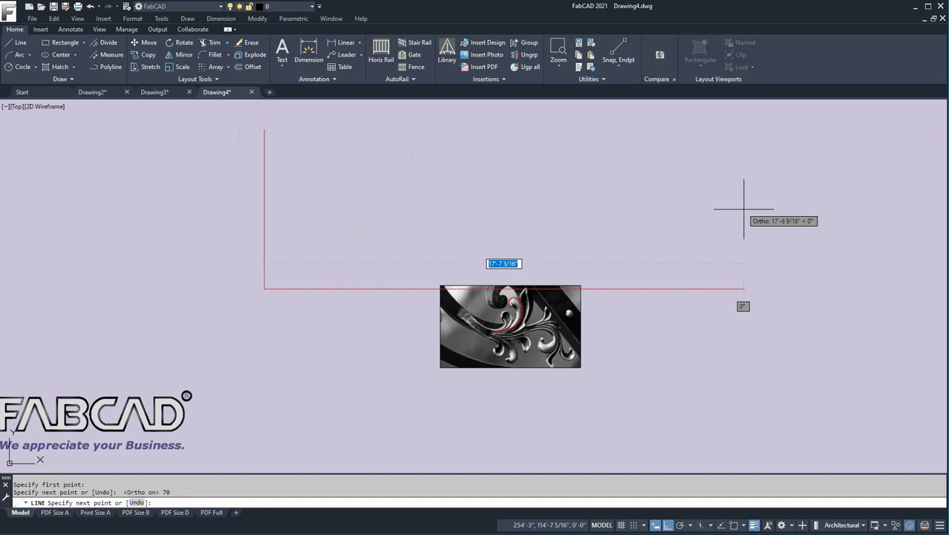
type("5")
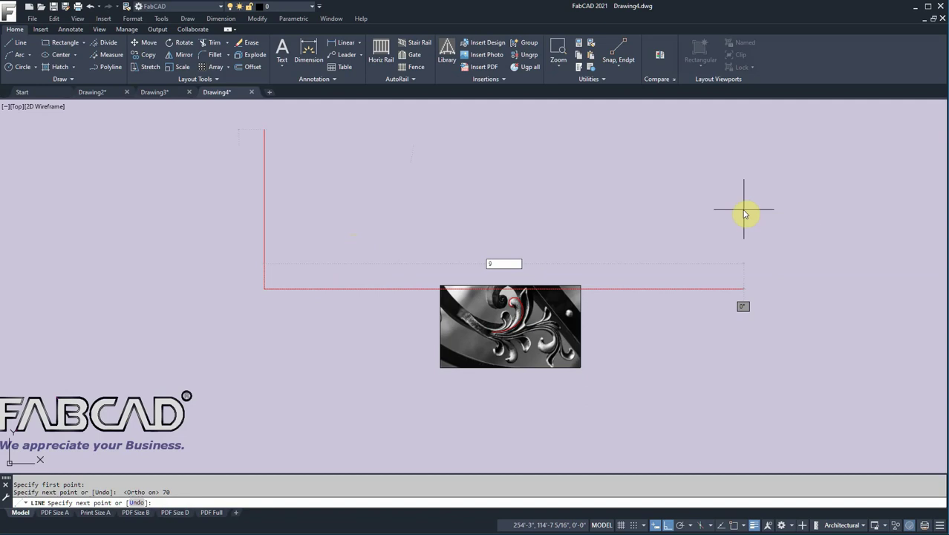
type("6")
key("Return")
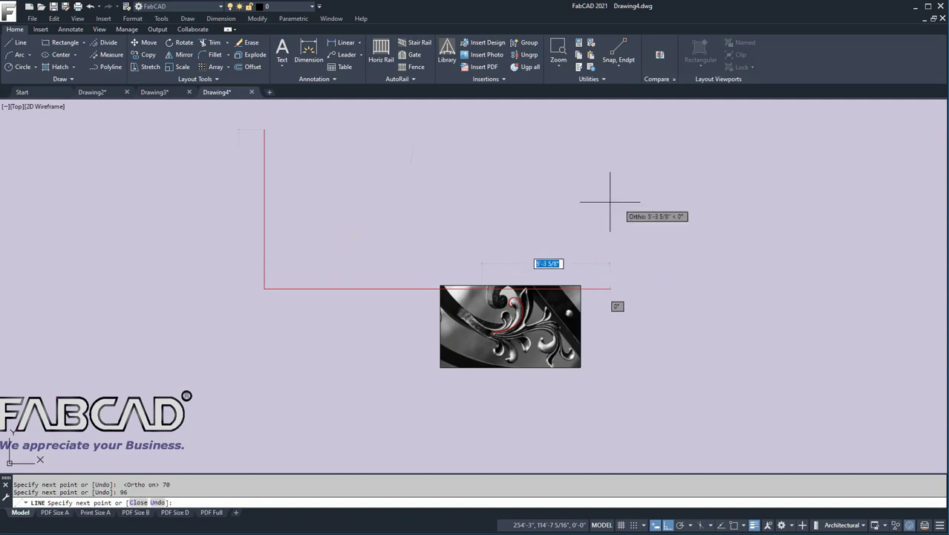
scroll(553, 189, "down", 3)
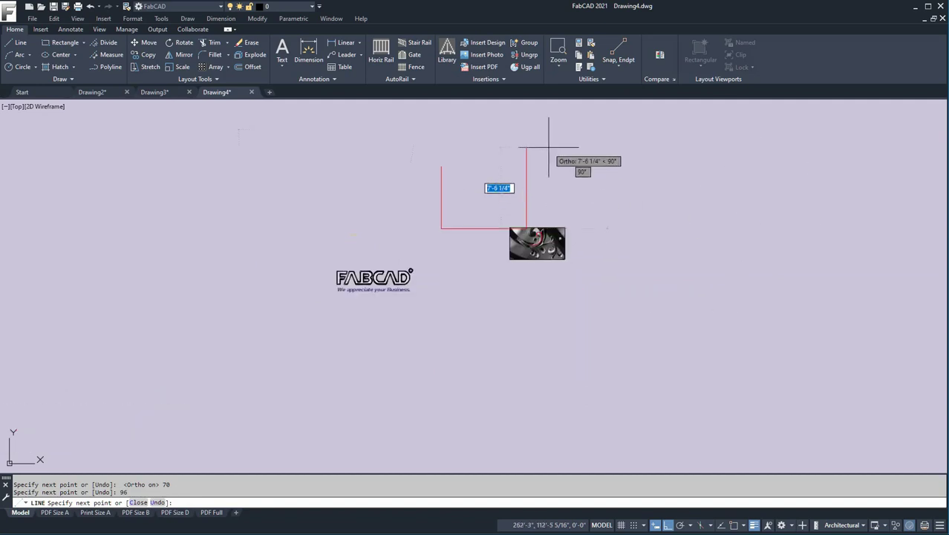
type("80")
key("Return")
key("Return")
left_click(145, 42)
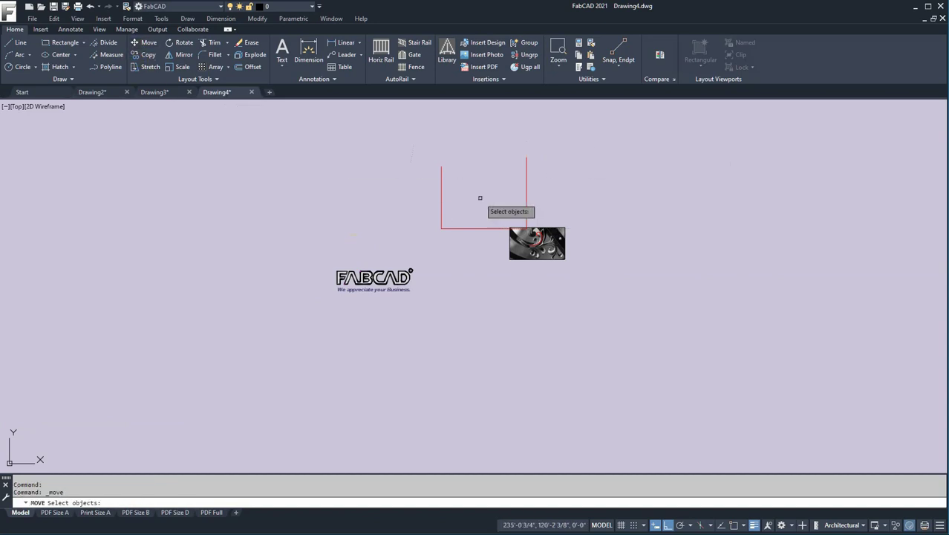
left_click(486, 204)
- Move the photo and its traced curves off to the right of the frame
left_click(598, 279)
key("Return")
left_click(598, 283)
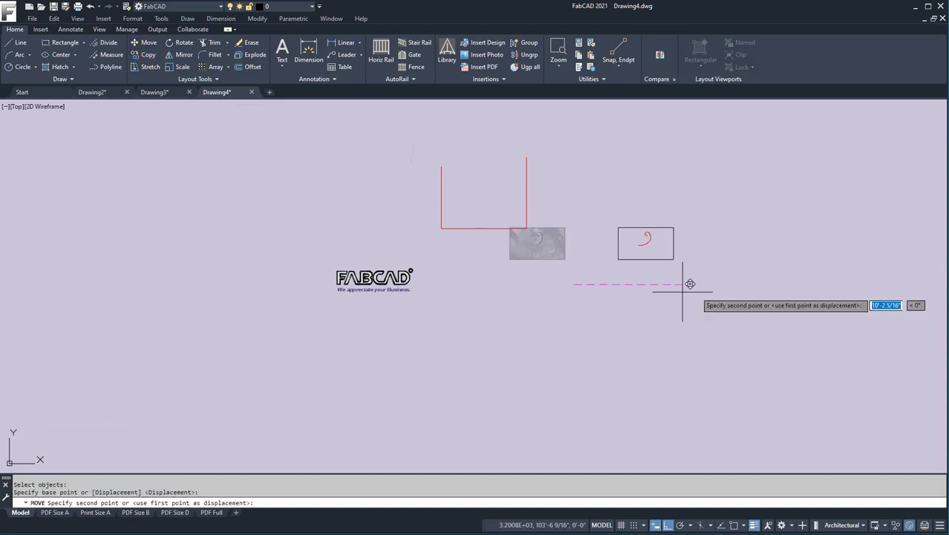
left_click(704, 296)
scroll(473, 179, "up", 4)
middle_click_drag(473, 179, 454, 254)
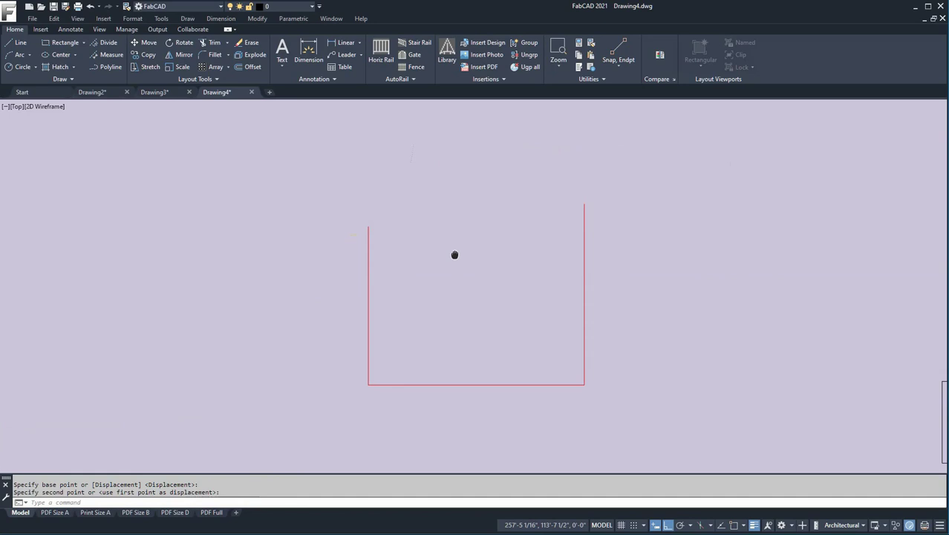
- With Ortho off, draw a three-point arc from the frame's top-left corner partway across the top
left_click(10, 55)
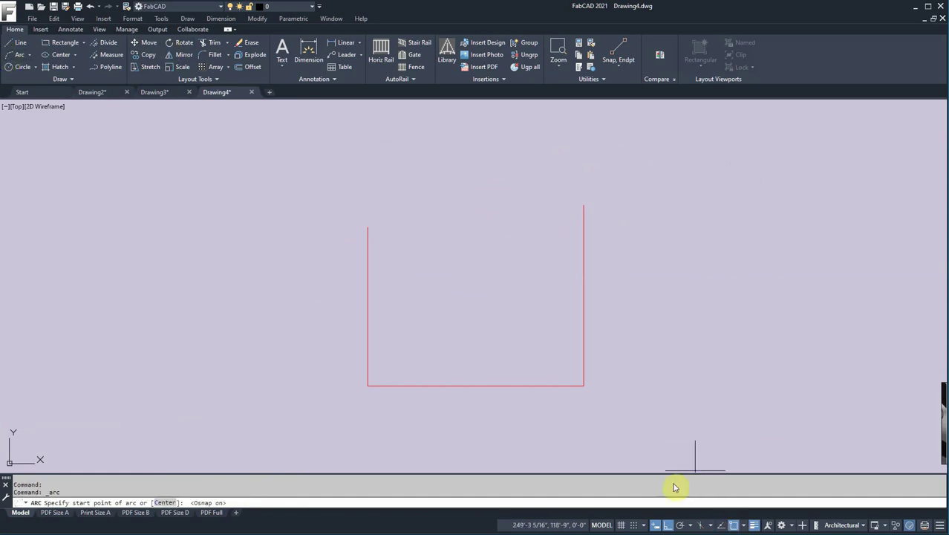
left_click(368, 228)
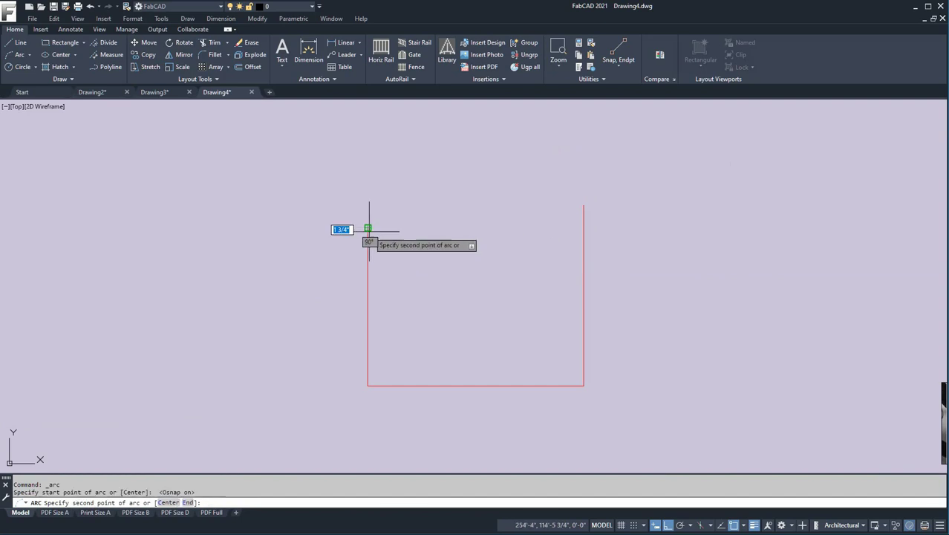
left_click(667, 526)
left_click(656, 526)
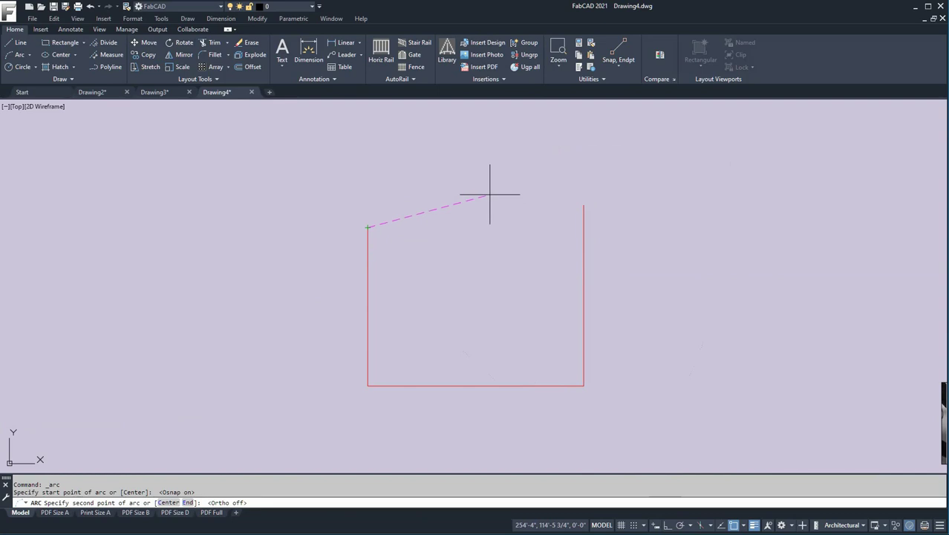
left_click(422, 223)
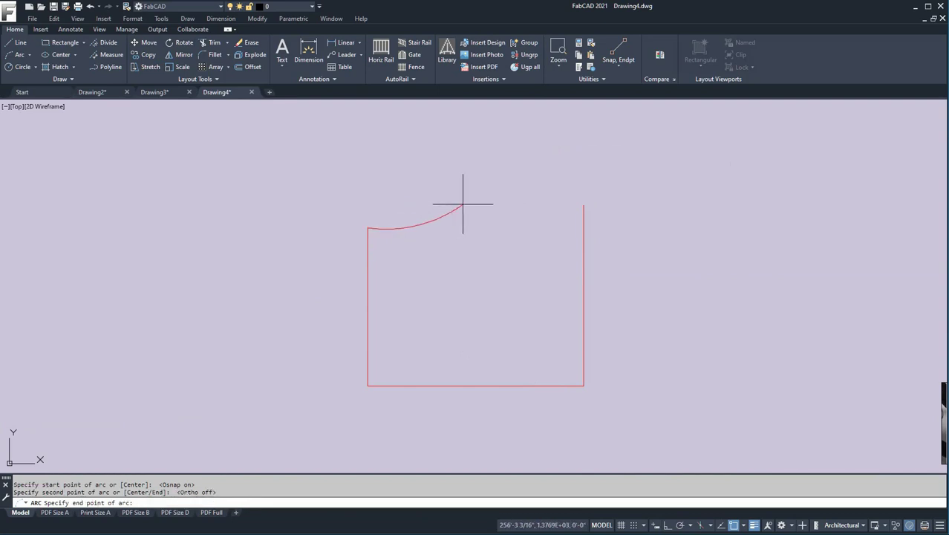
left_click(464, 205)
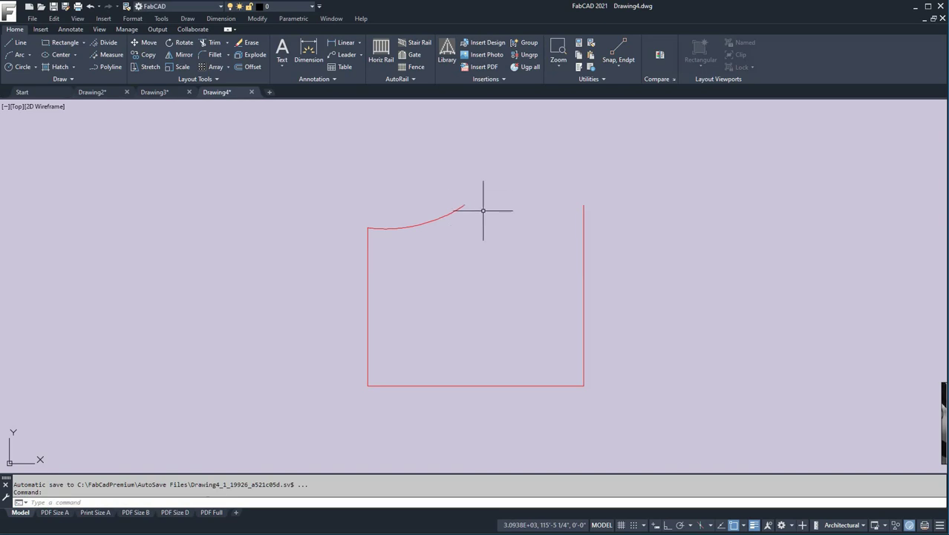
- Continue with a tangent arc ending at the top of the right side
key("Return")
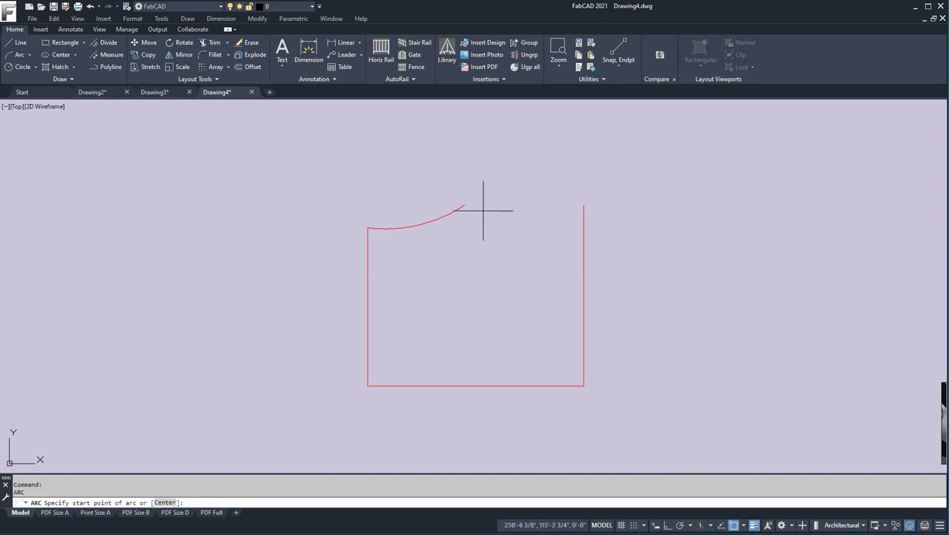
key("Return")
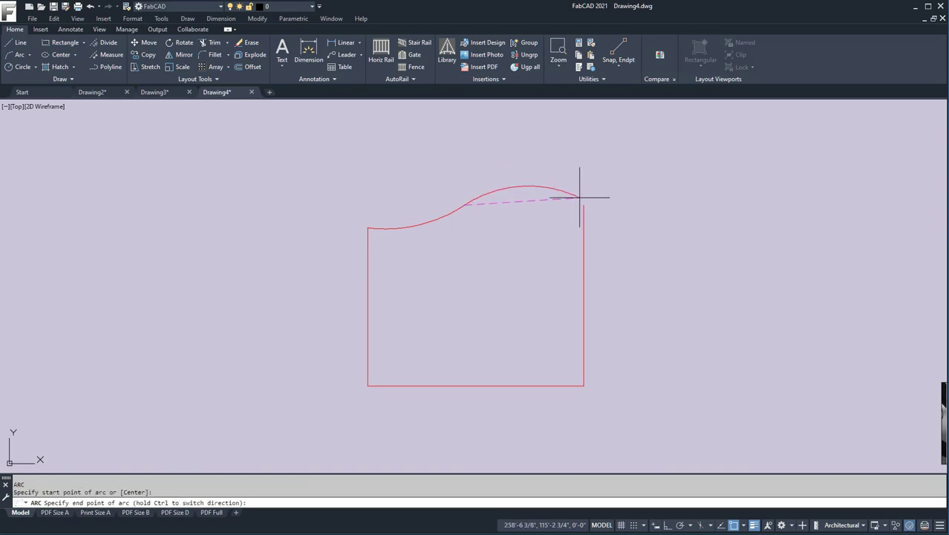
left_click(583, 205)
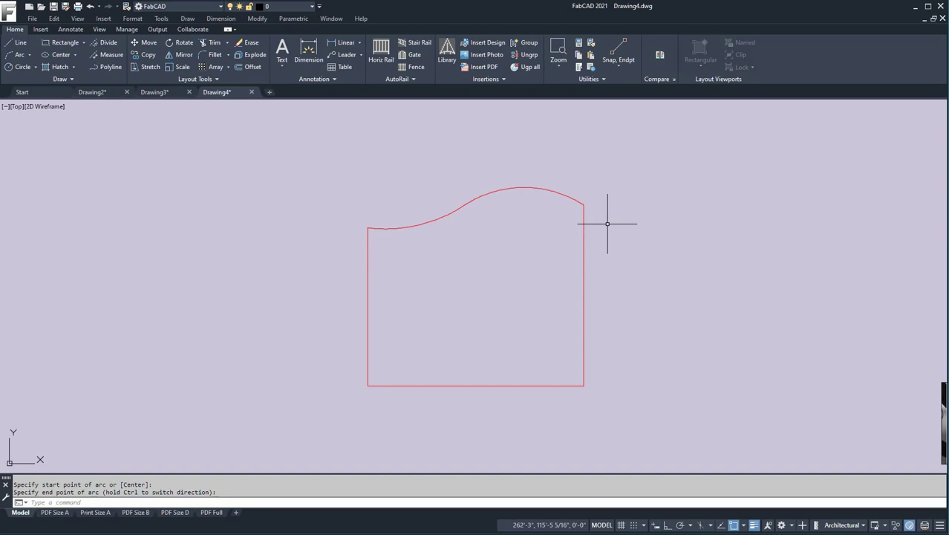
scroll(607, 223, "up", 4)
middle_click_drag(608, 224, 591, 258)
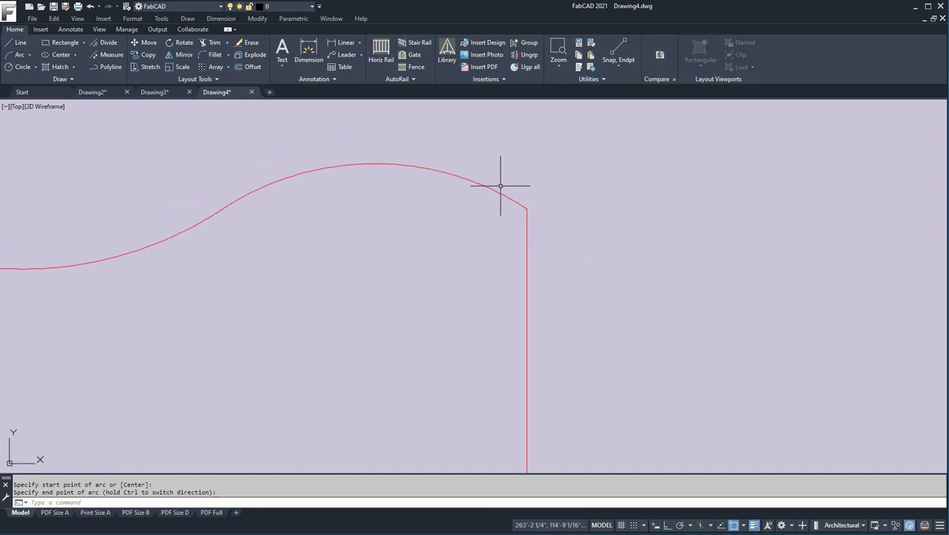
- Select the top arc and try stretching its end point upward, then cancel
left_click(540, 232)
left_click(519, 194)
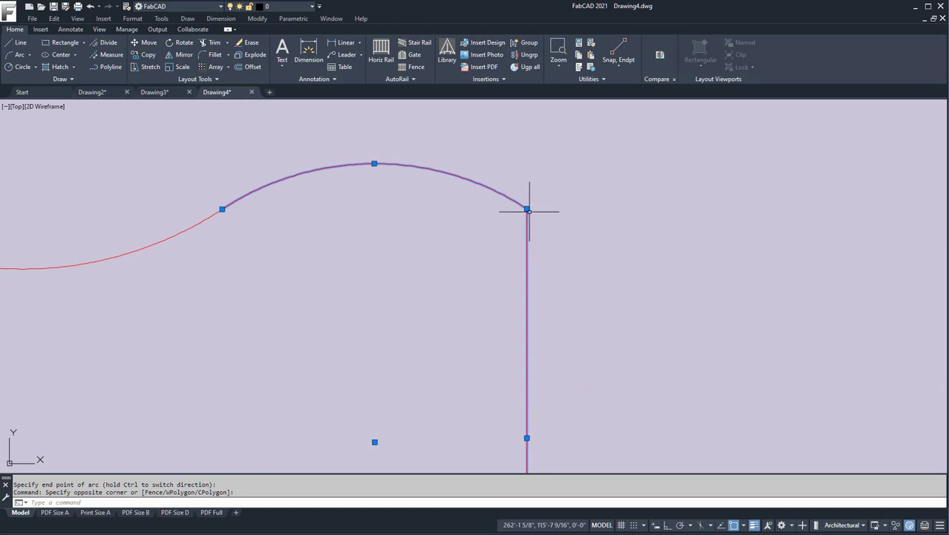
left_click(666, 525)
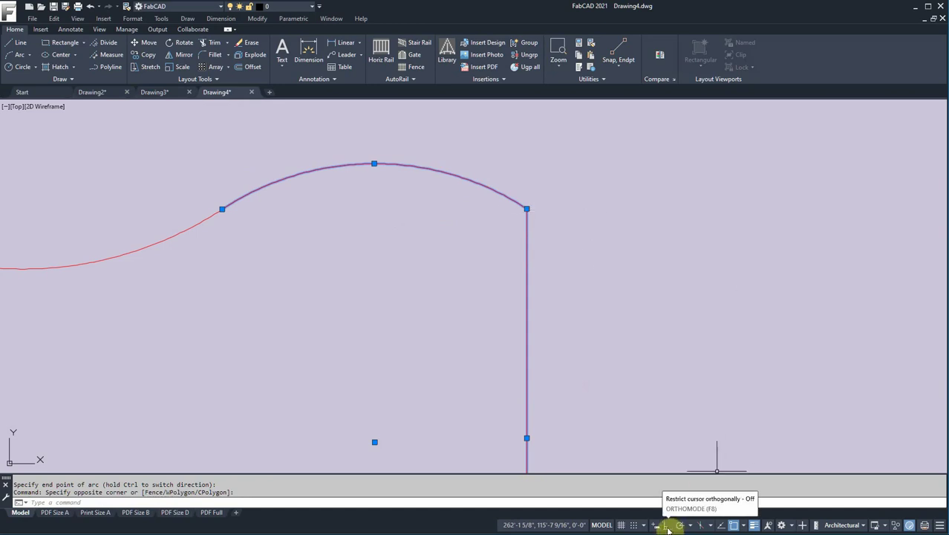
left_click(527, 209)
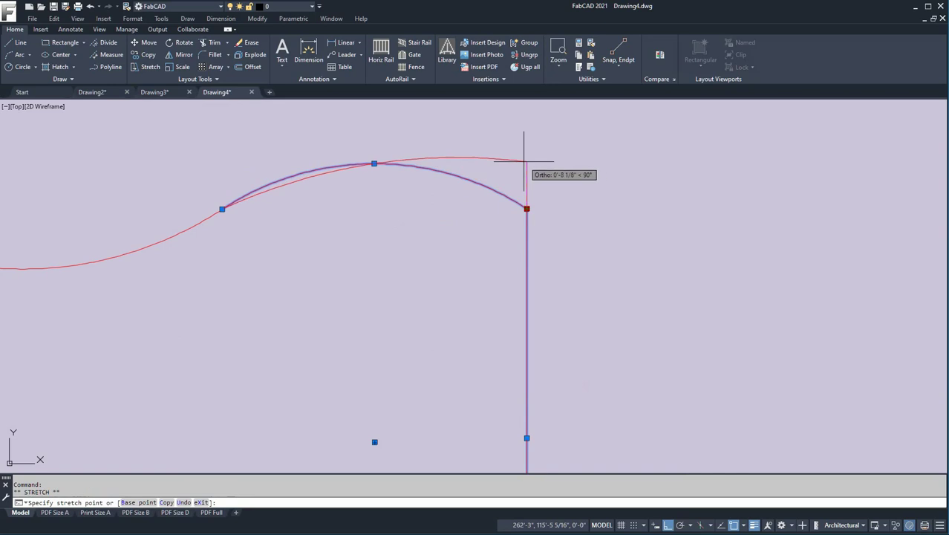
left_click(521, 154)
key("Escape")
- With Ortho and Osnap off, move the spline top's middle grip to a new position
middle_click_drag(320, 259, 554, 243)
scroll(507, 231, "up", 3)
scroll(491, 212, "down", 3)
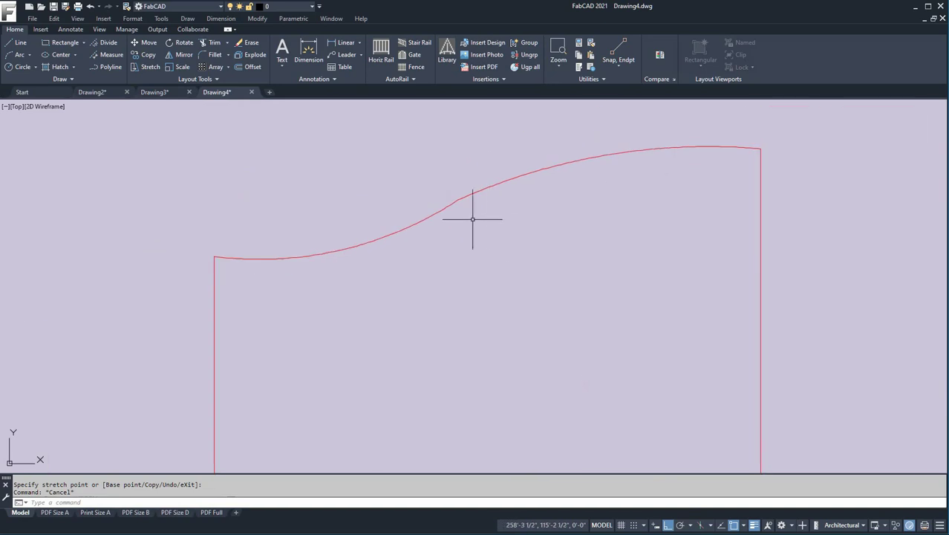
left_click(472, 220)
left_click(461, 195)
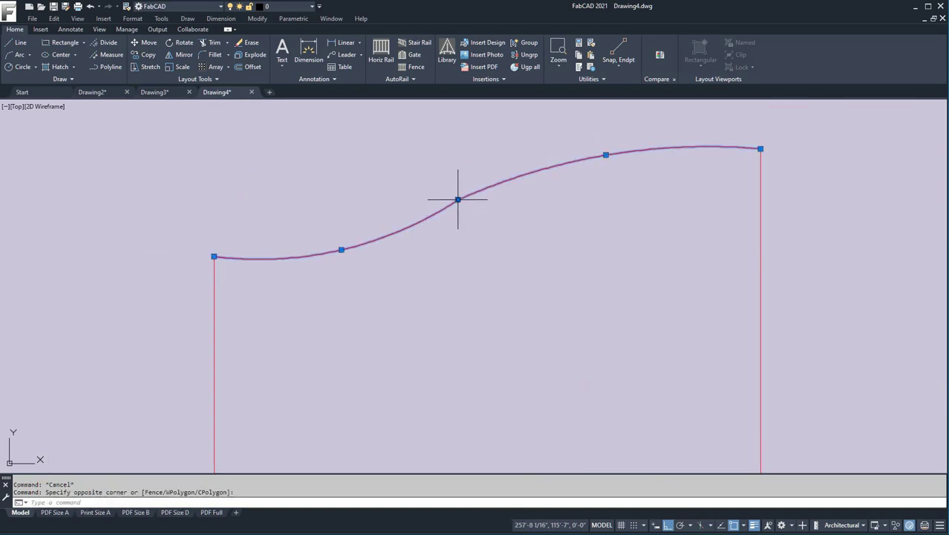
left_click(458, 199)
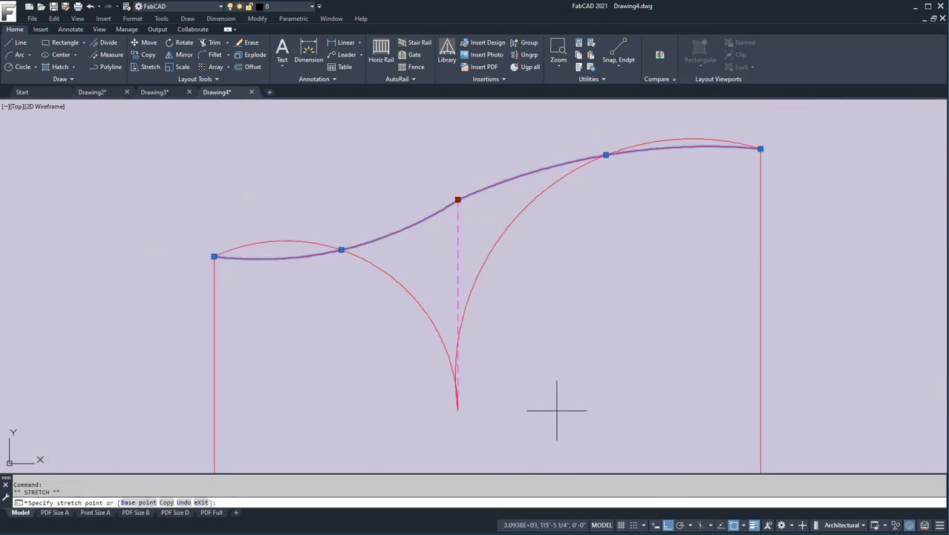
key("F8")
left_click(728, 524)
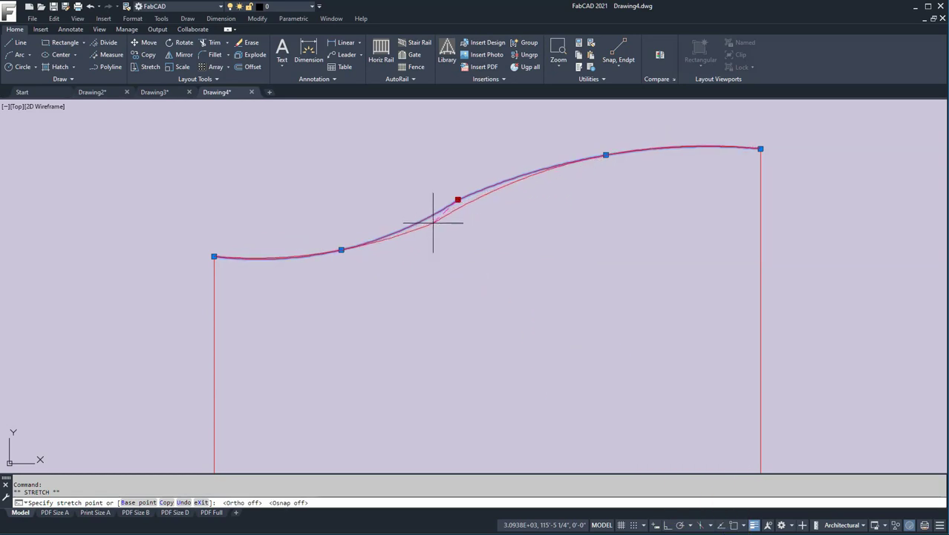
left_click(442, 215)
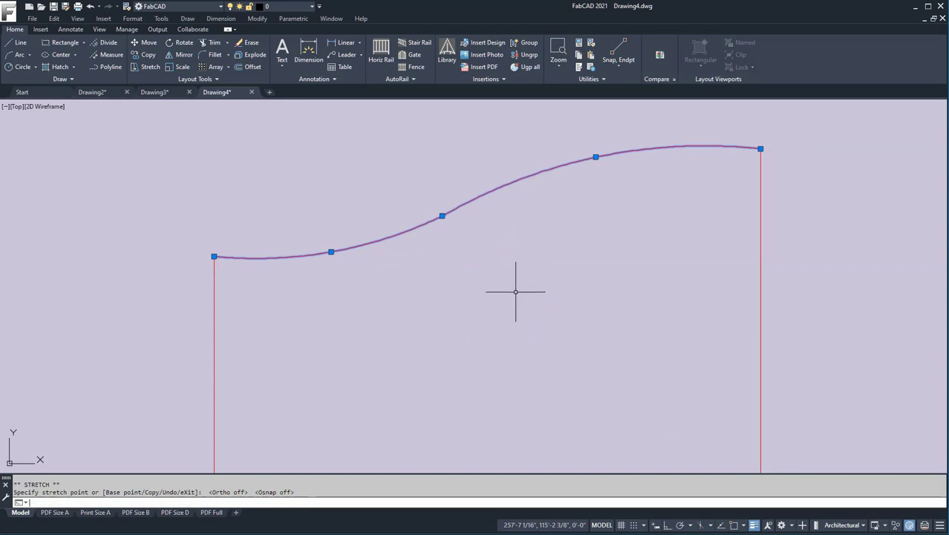
key("Escape")
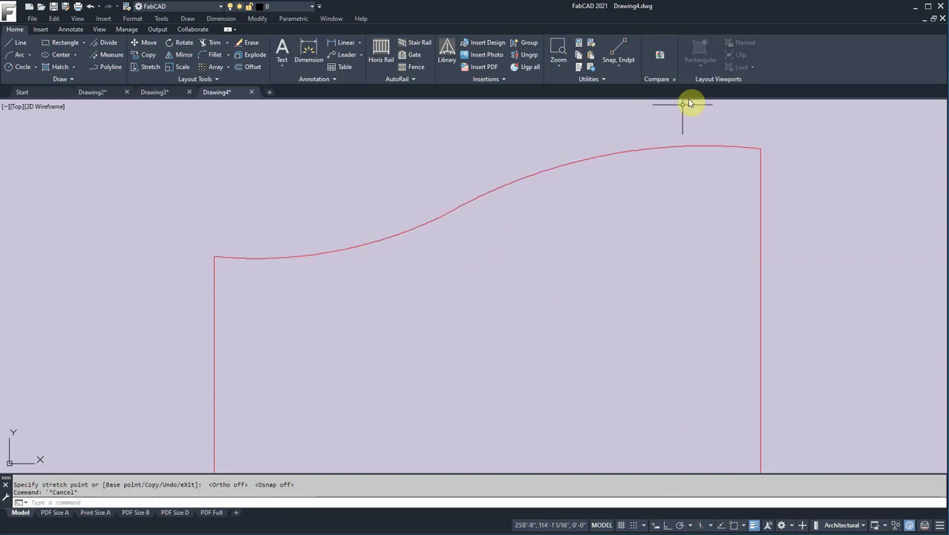
- Raise the spline's second grip slightly to smooth the S-curve
left_click(638, 149)
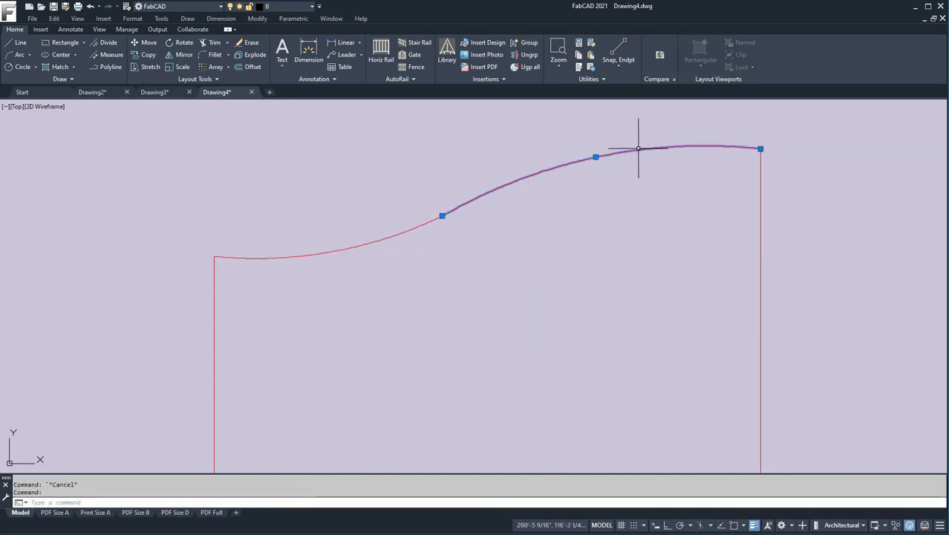
left_click(596, 157)
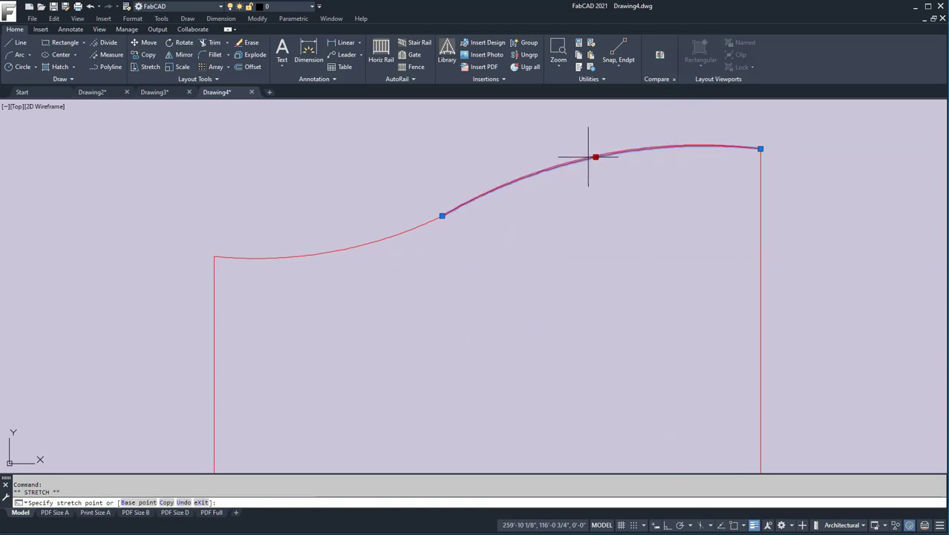
key("Escape")
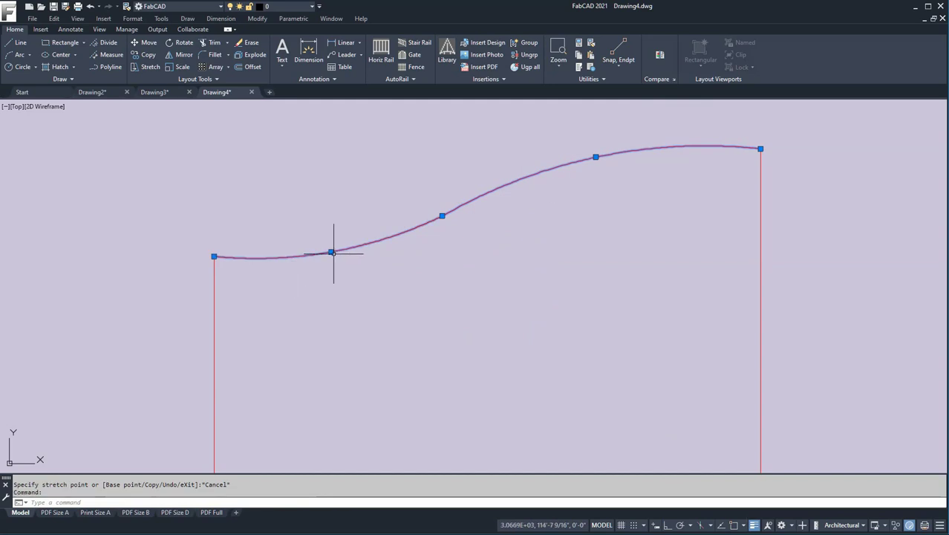
left_click(331, 253)
left_click(331, 248)
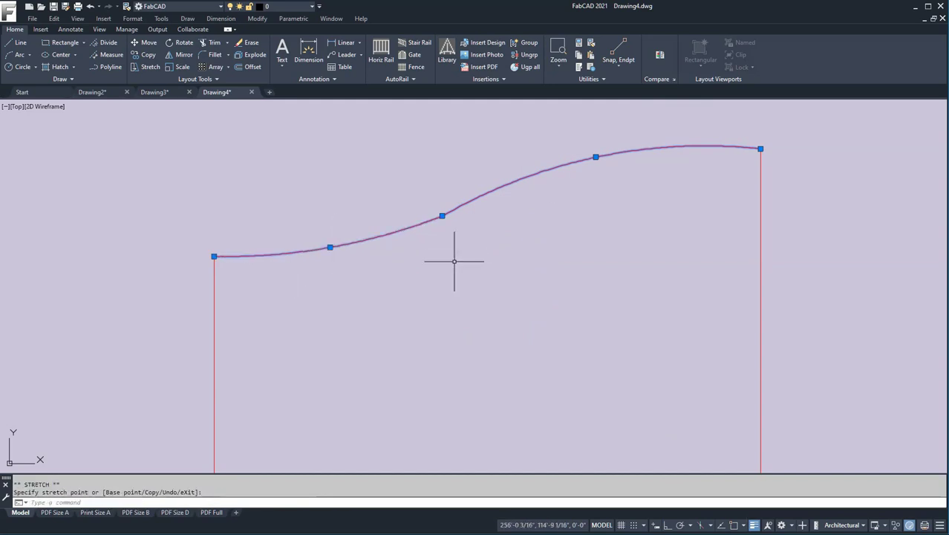
key("Escape")
key("Escape")
scroll(592, 162, "down", 5)
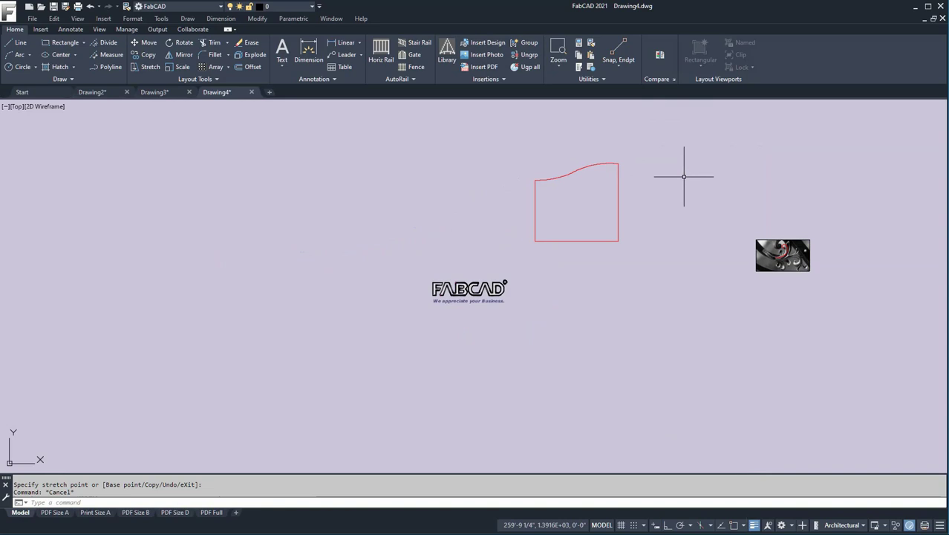
- Draw a seven-vertex hooked polyline scroll above-left of the frame and open it in PEDIT
middle_click_drag(550, 226, 534, 248)
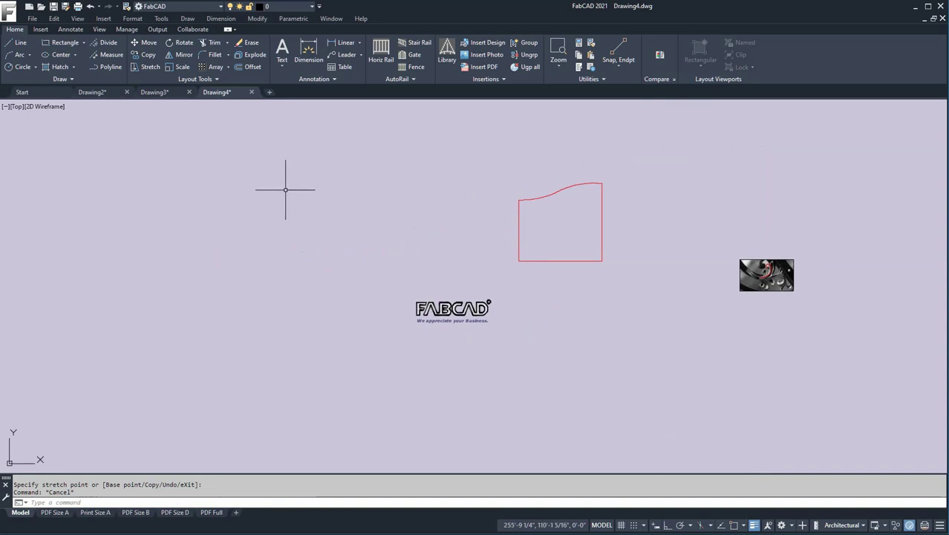
left_click(109, 69)
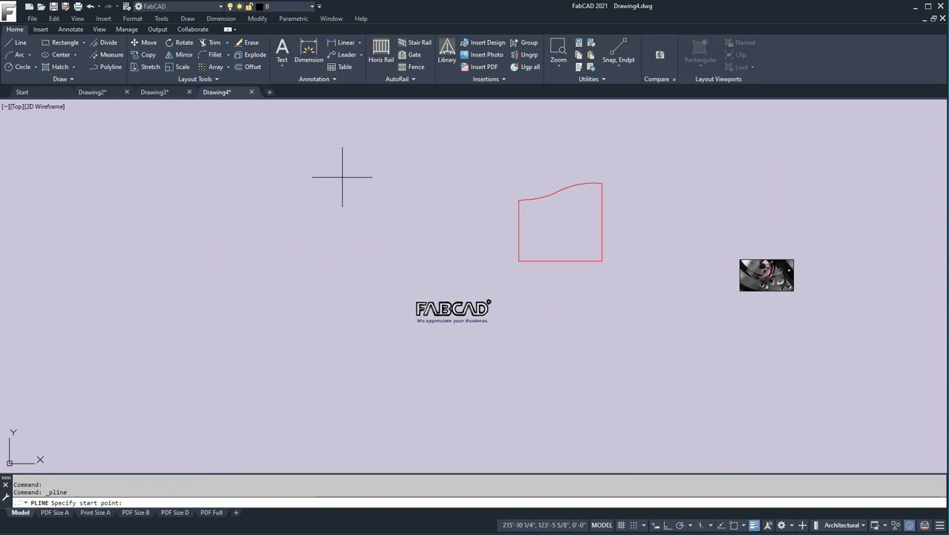
left_click(342, 176)
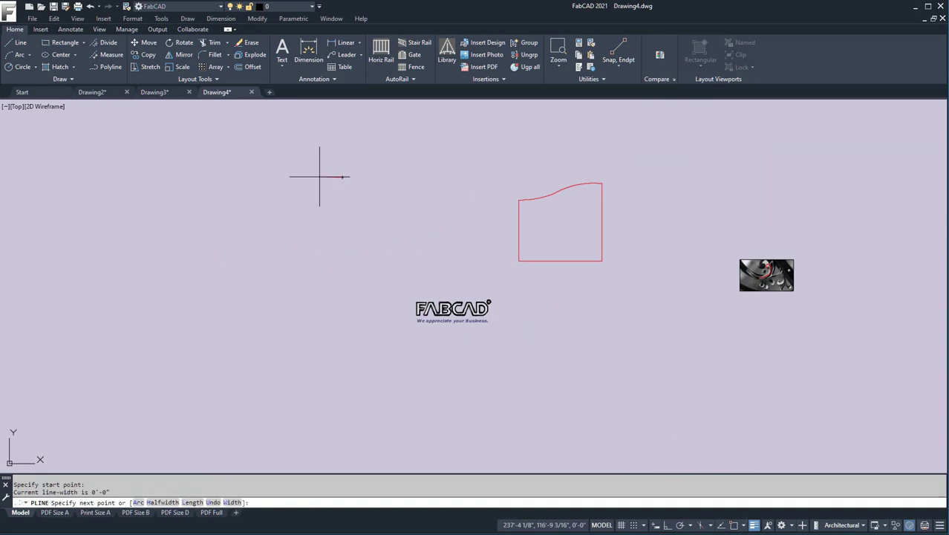
left_click(325, 176)
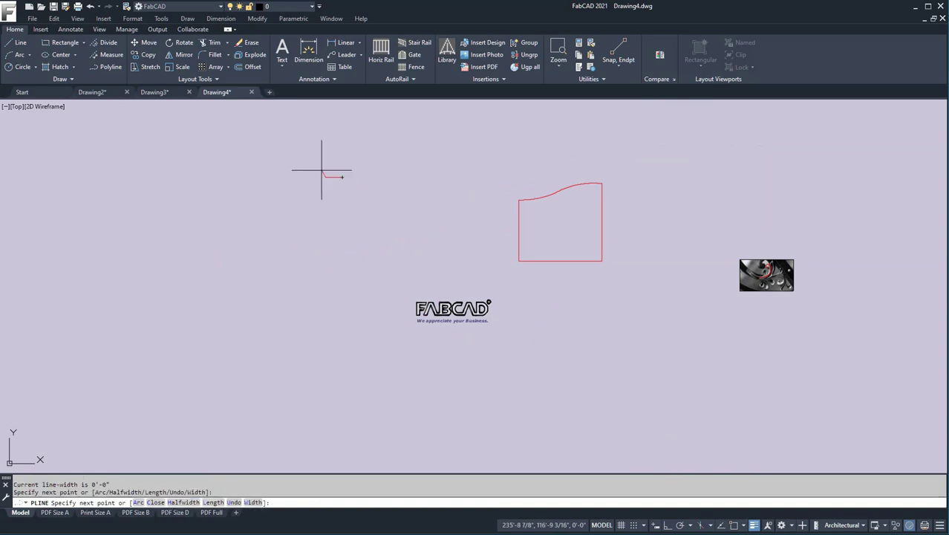
left_click(320, 167)
left_click(327, 154)
left_click(340, 151)
left_click(366, 183)
left_click(331, 210)
key("Return")
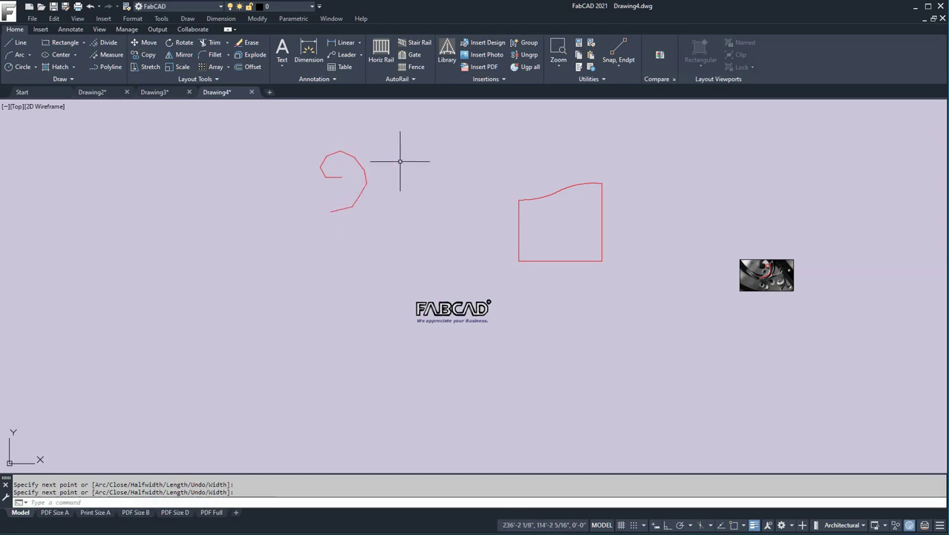
left_click(360, 162)
double_click(361, 164)
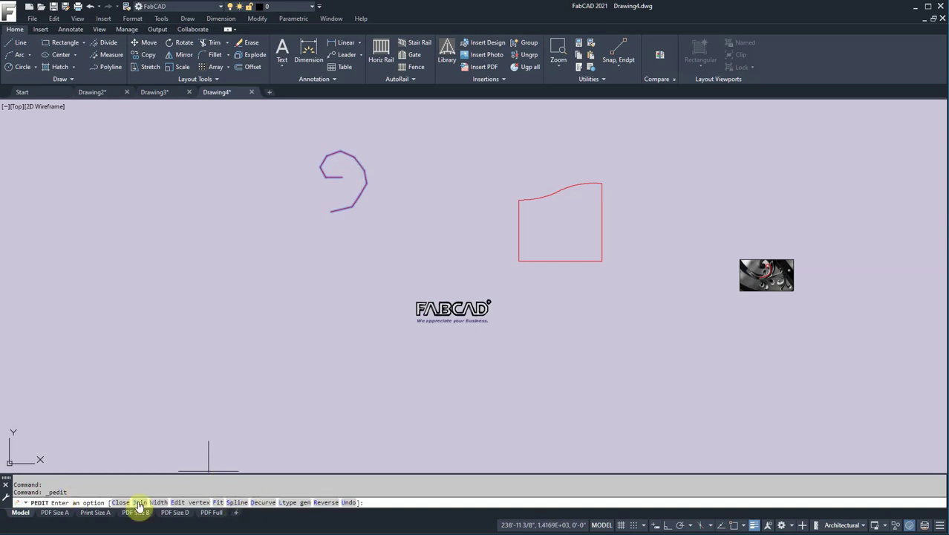
- Convert the scroll polyline into a smooth spline curve with PEDIT
left_click(237, 502)
scroll(347, 165, "up", 4)
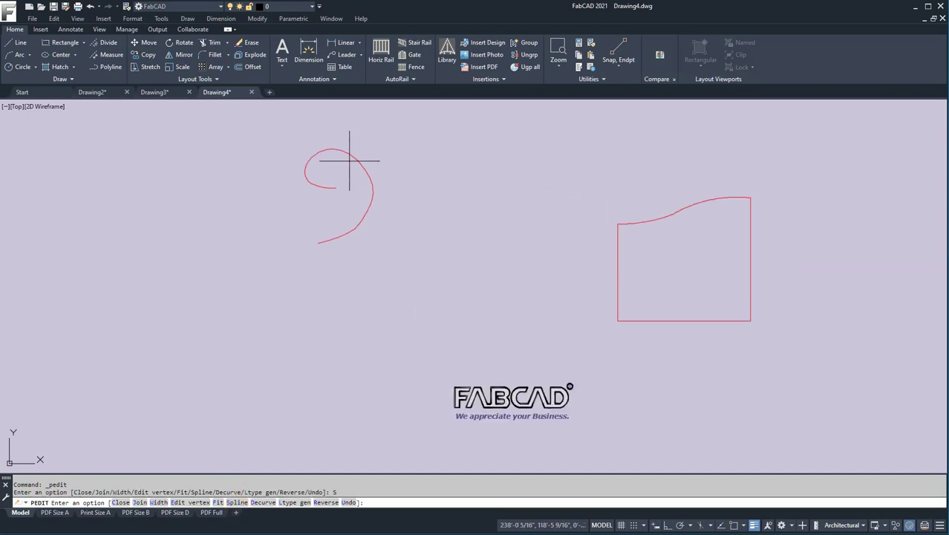
scroll(347, 172, "up", 2)
key("Escape")
key("Escape")
key("Escape")
- Drag the spiral's right, lower and upper-right grips outward to widen the curve
left_click(429, 276)
left_click(387, 239)
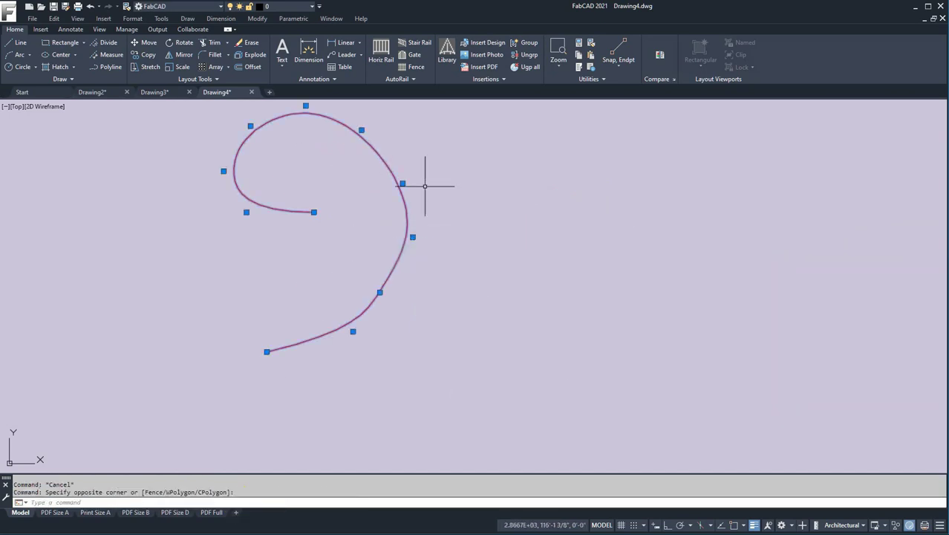
left_click(413, 237)
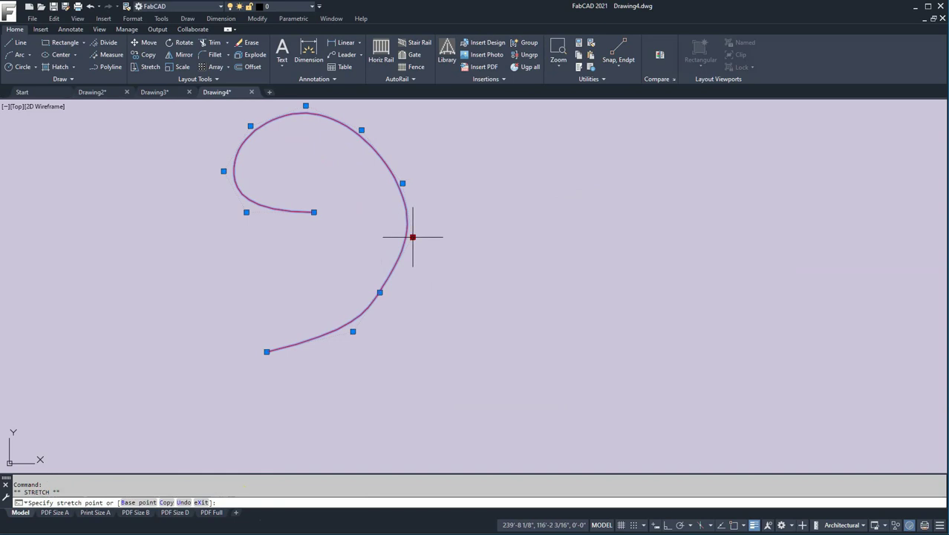
left_click(421, 236)
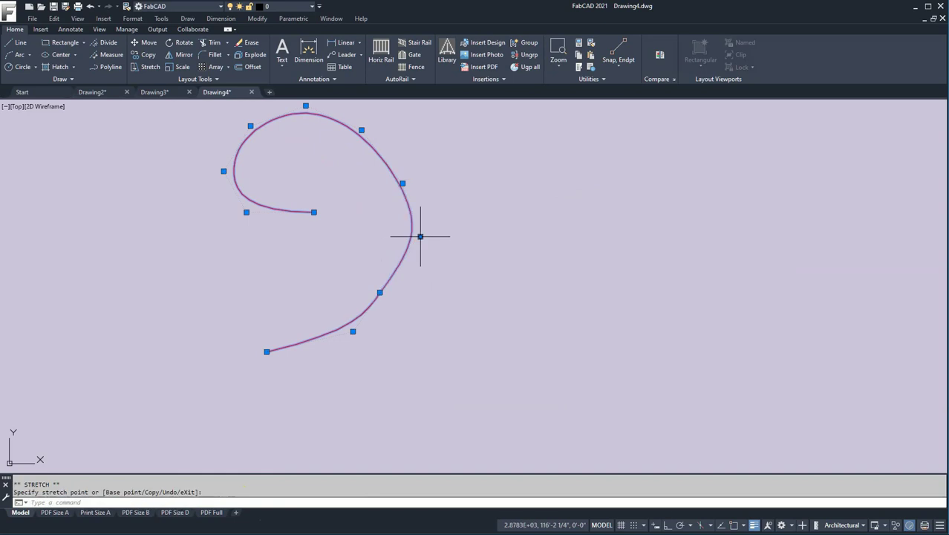
left_click(379, 292)
left_click(394, 299)
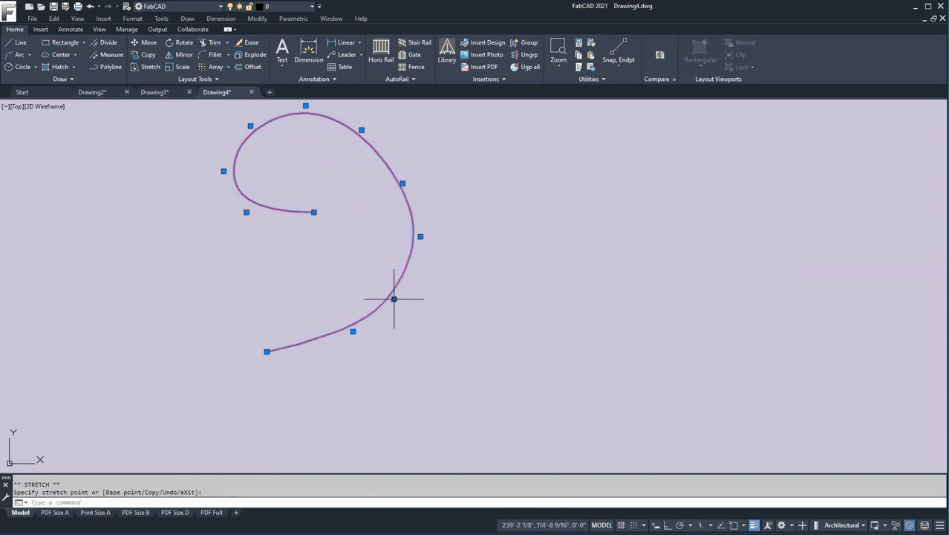
left_click(403, 183)
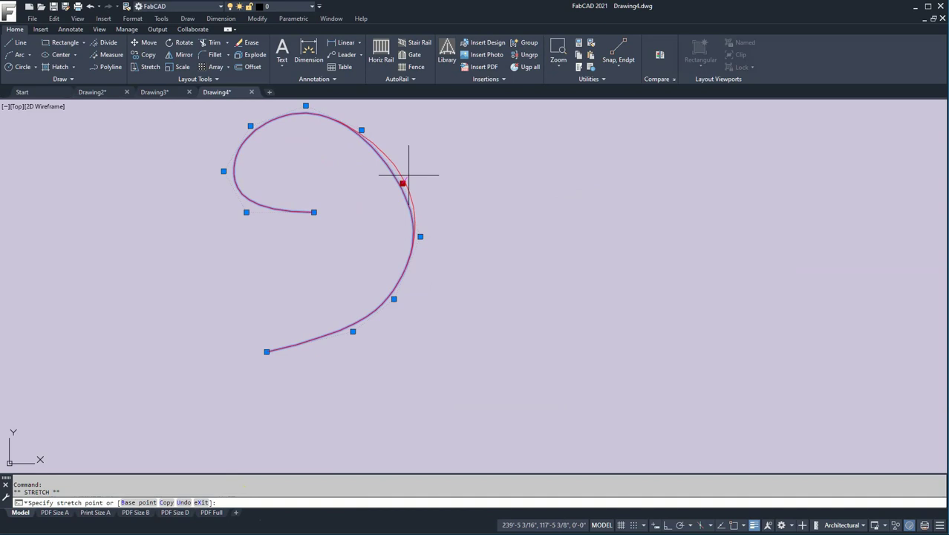
left_click(408, 175)
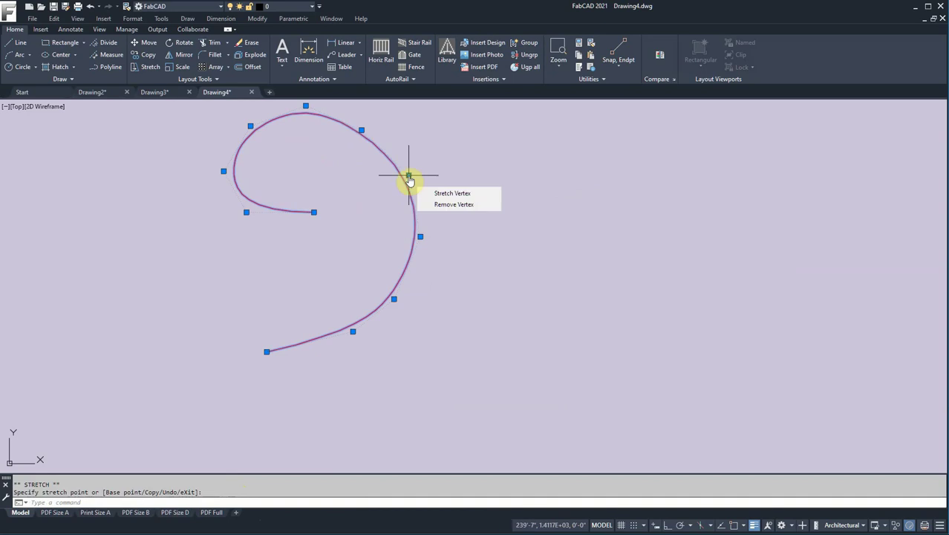
- Raise the top grip and pull the inner end inward to tighten and round the curl
left_click(361, 130)
left_click(372, 114)
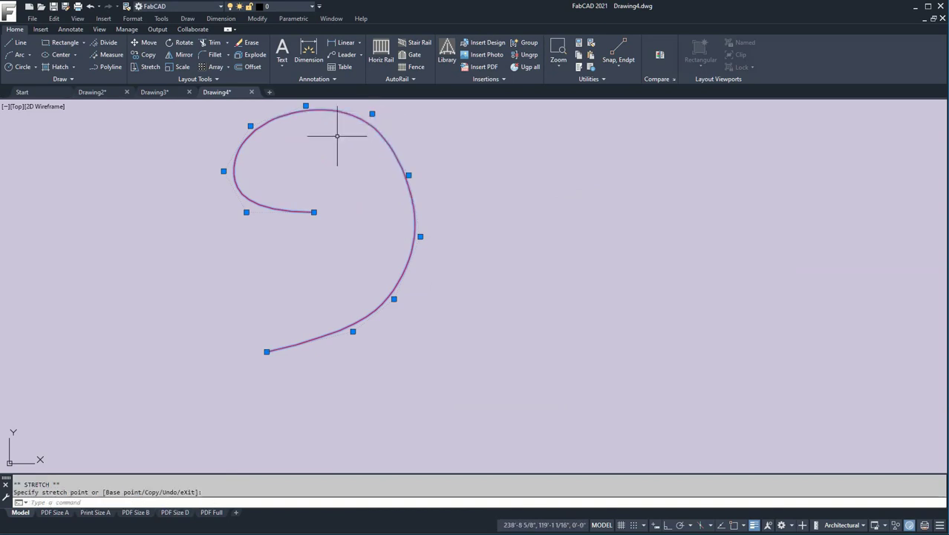
left_click(313, 212)
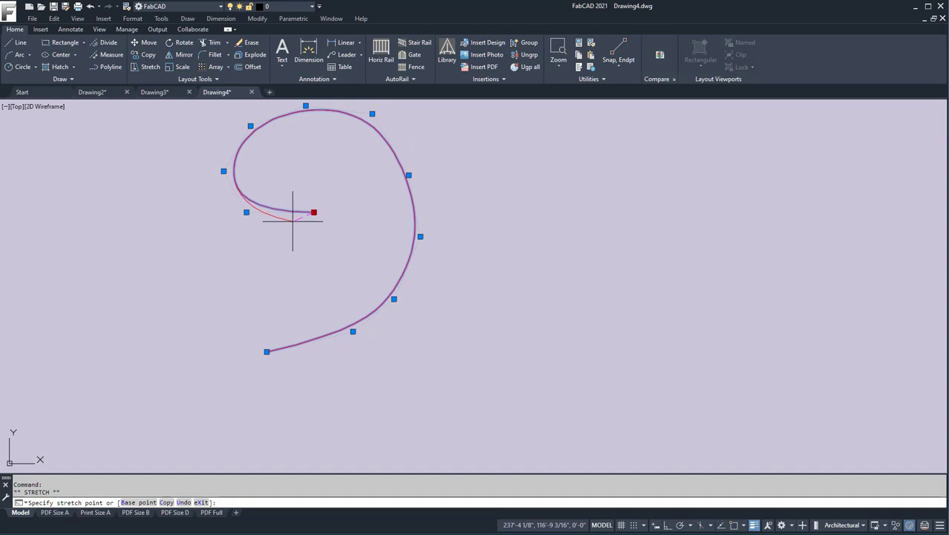
left_click(270, 224)
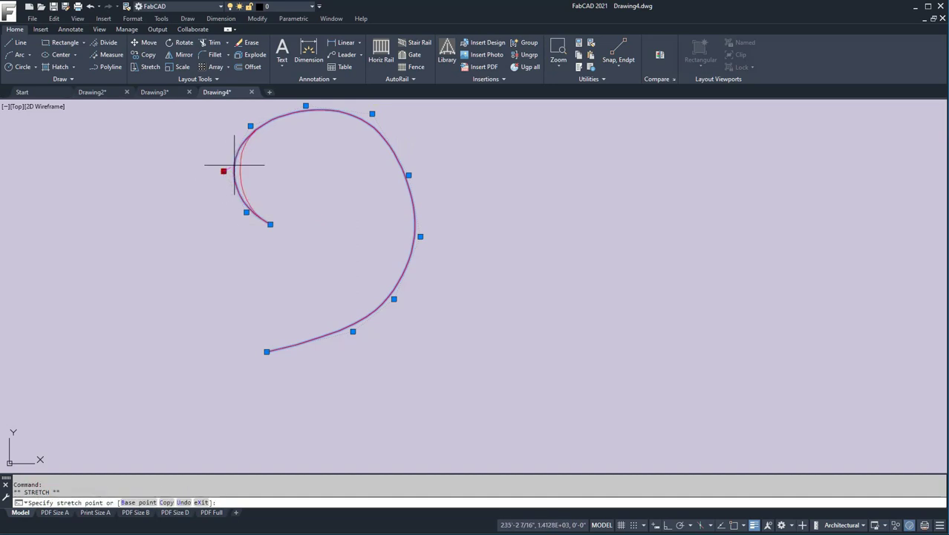
left_click(228, 167)
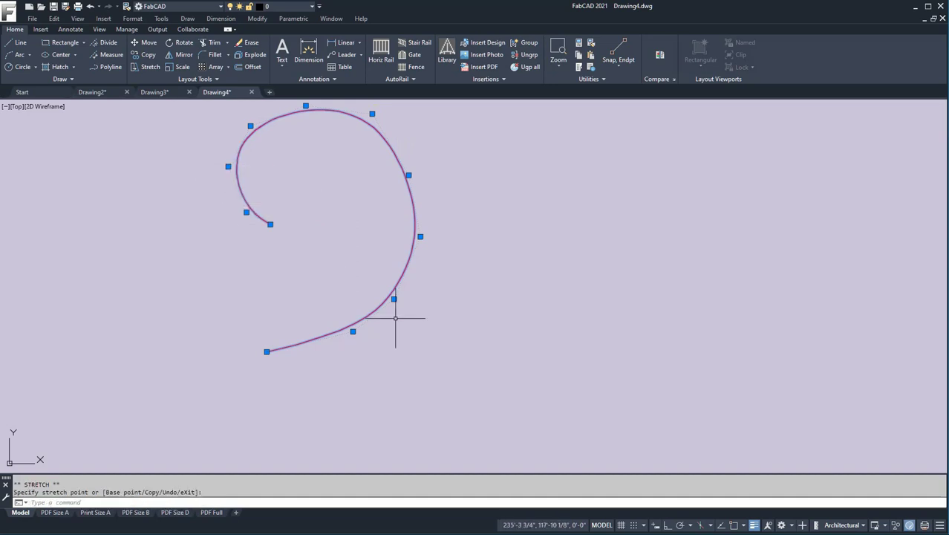
mouse_move(356, 140)
middle_mouse_down()
mouse_move(367, 237)
mouse_move(486, 151)
middle_mouse_up()
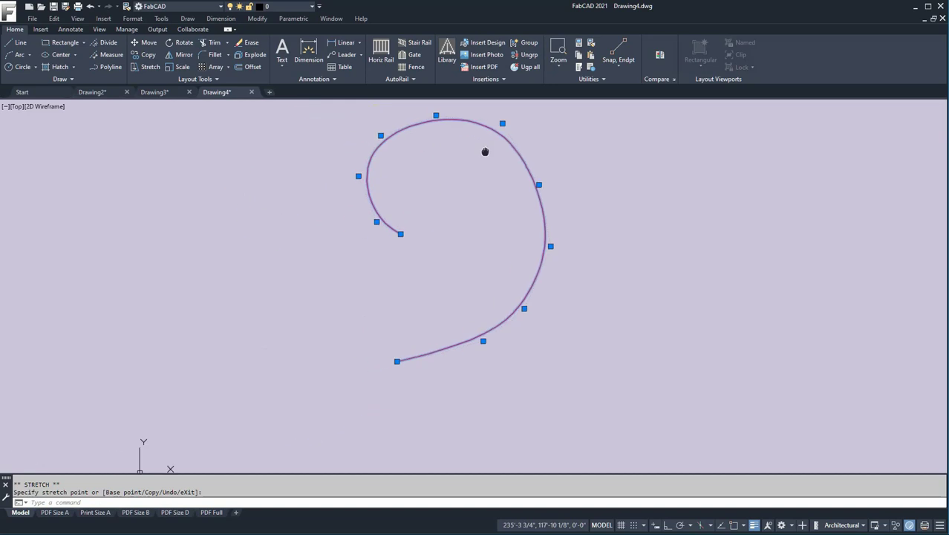
key("Escape")
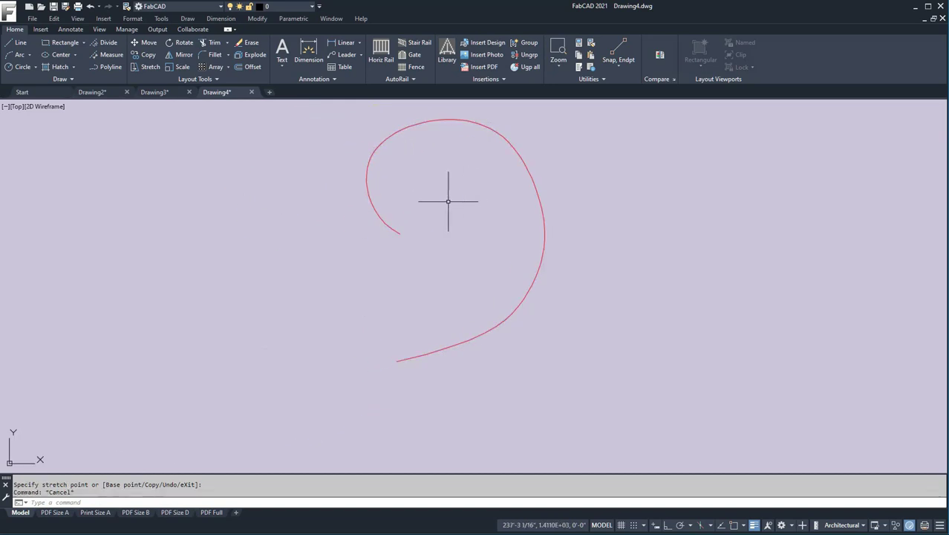
scroll(447, 201, "down", 4)
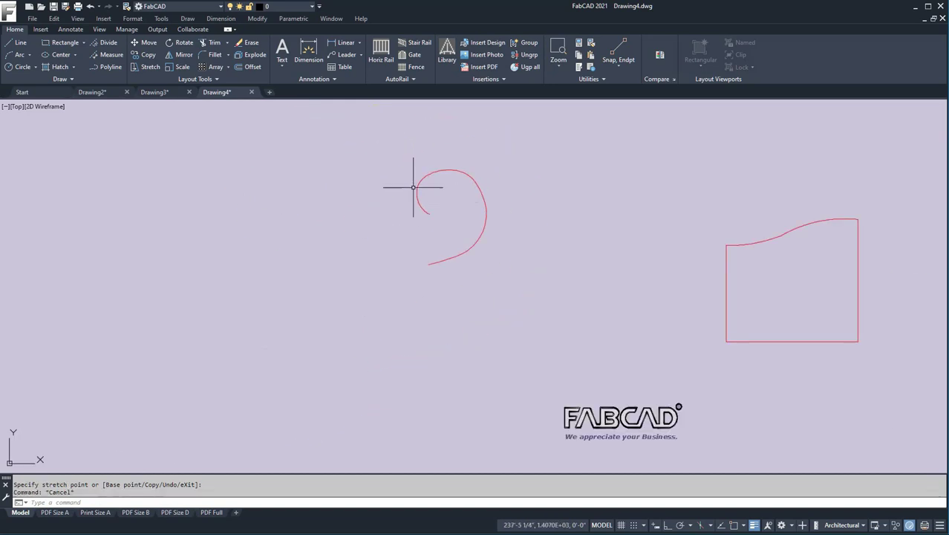
- Draw a four-point Spline CV curling like a 6 left of the first scroll, then select it
left_click(71, 80)
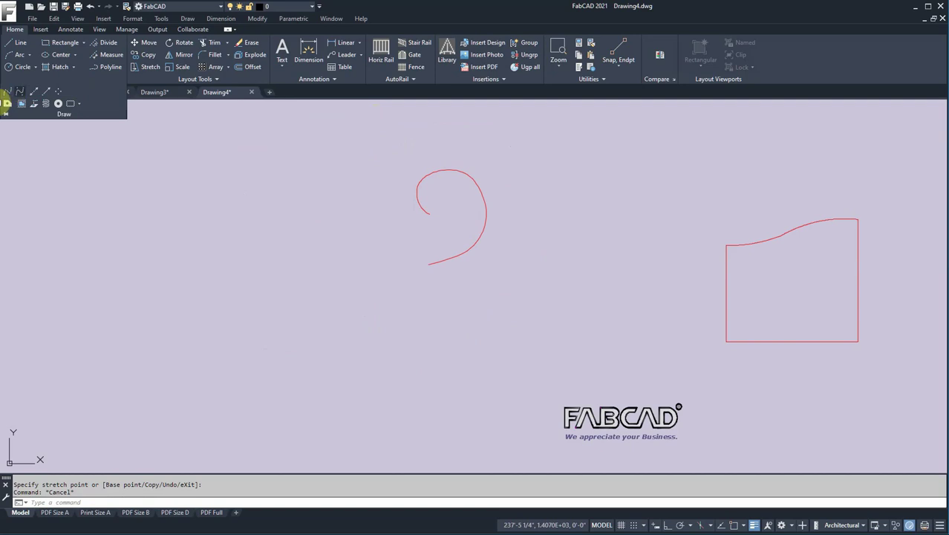
left_click(21, 94)
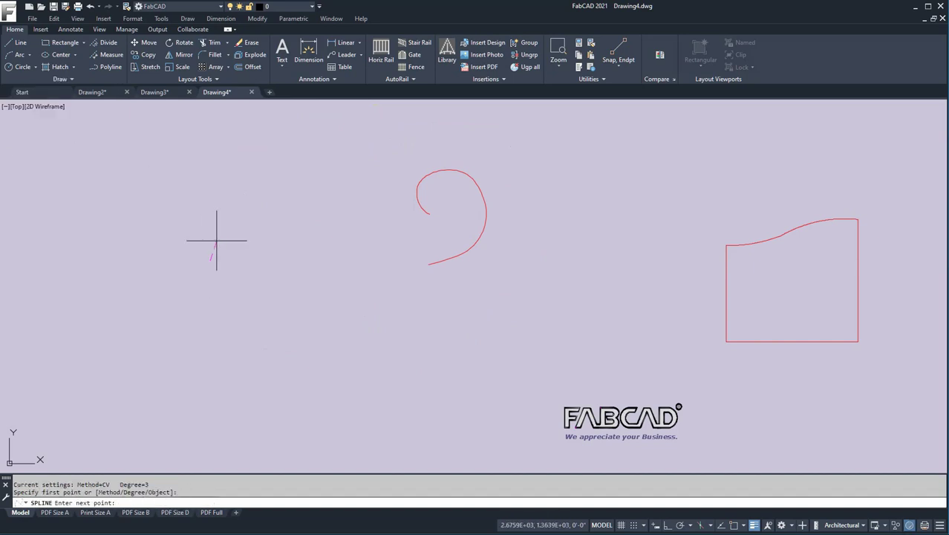
left_click(221, 239)
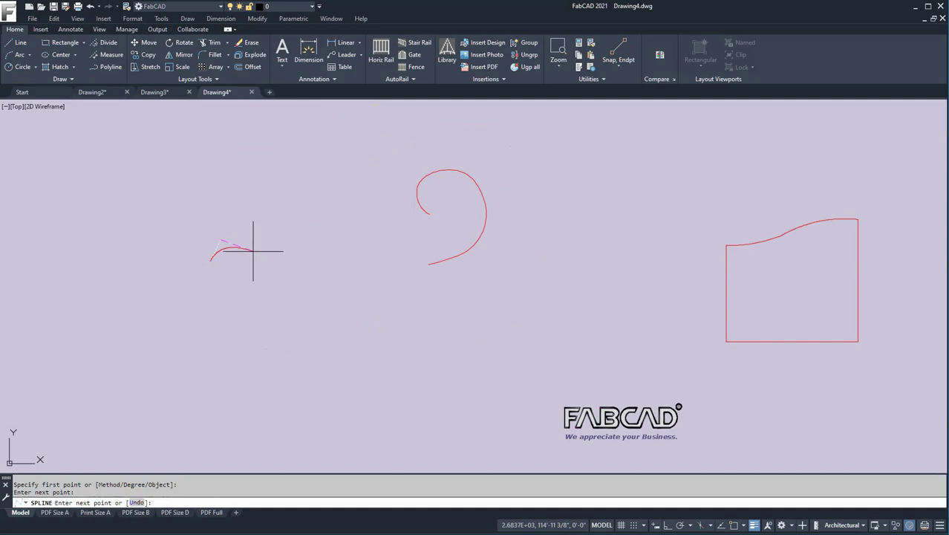
left_click(247, 250)
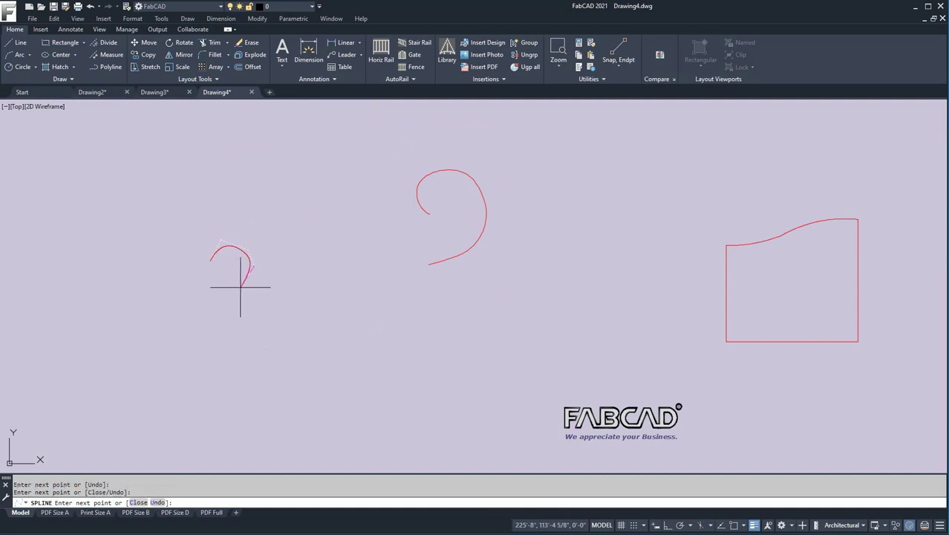
left_click(237, 289)
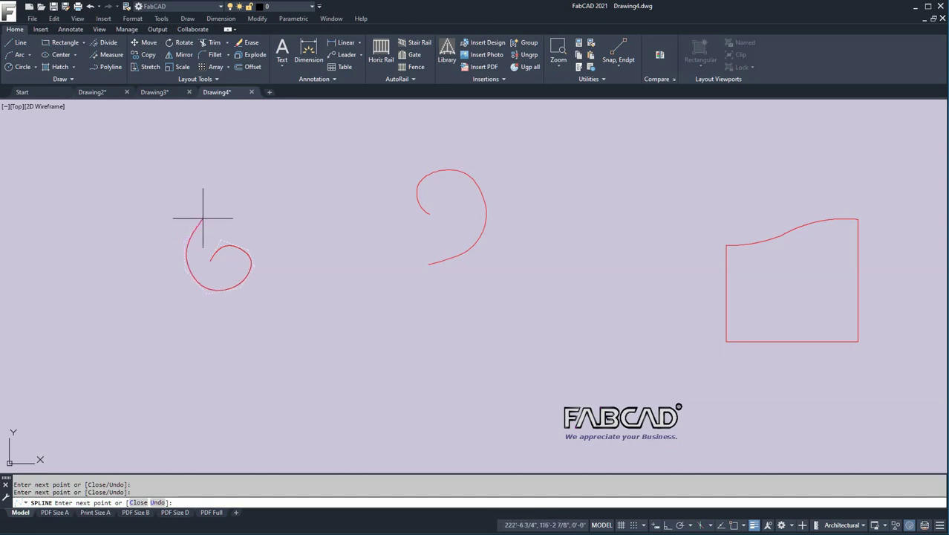
left_click(234, 201)
key("Return")
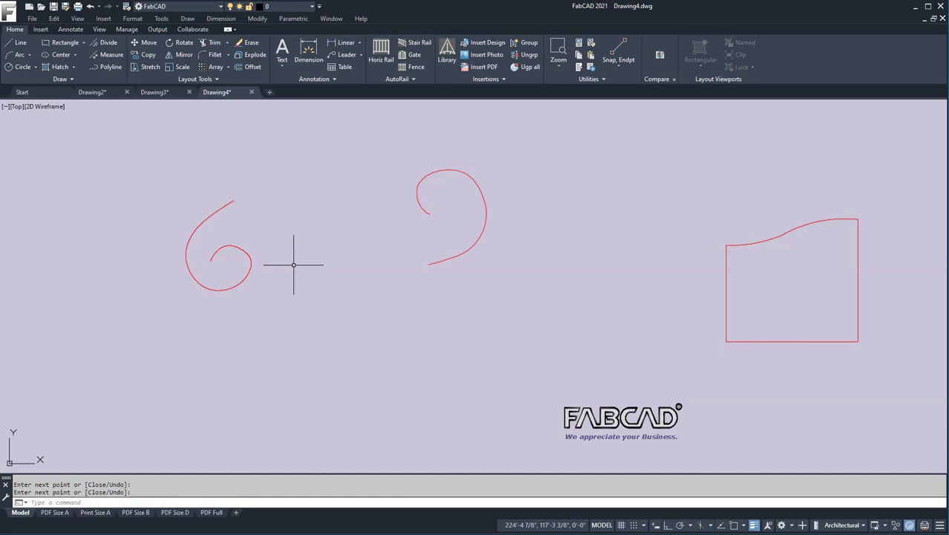
scroll(271, 272, "up", 3)
left_click(272, 269)
left_click(201, 264)
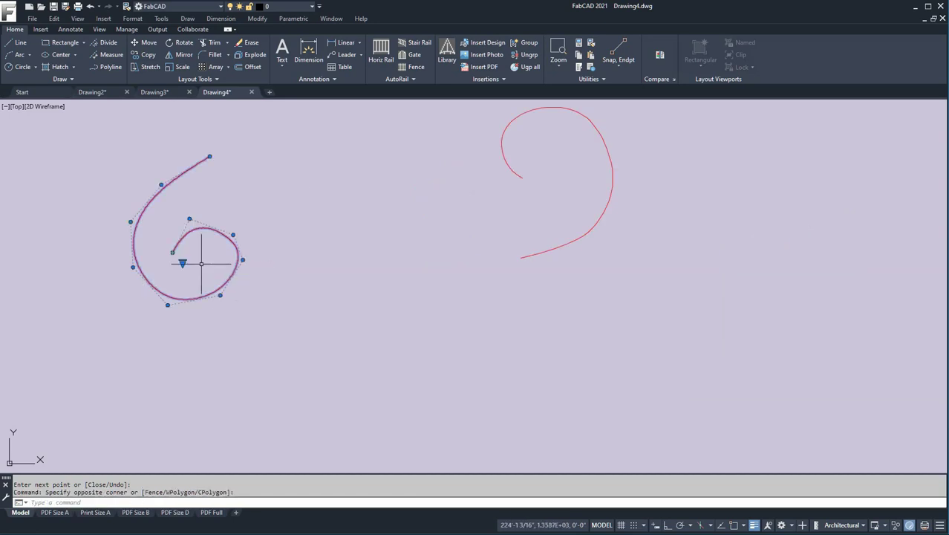
- Move two grips of the 6 spline, pulling its inner curl end upward
left_click(233, 234)
left_click(239, 223)
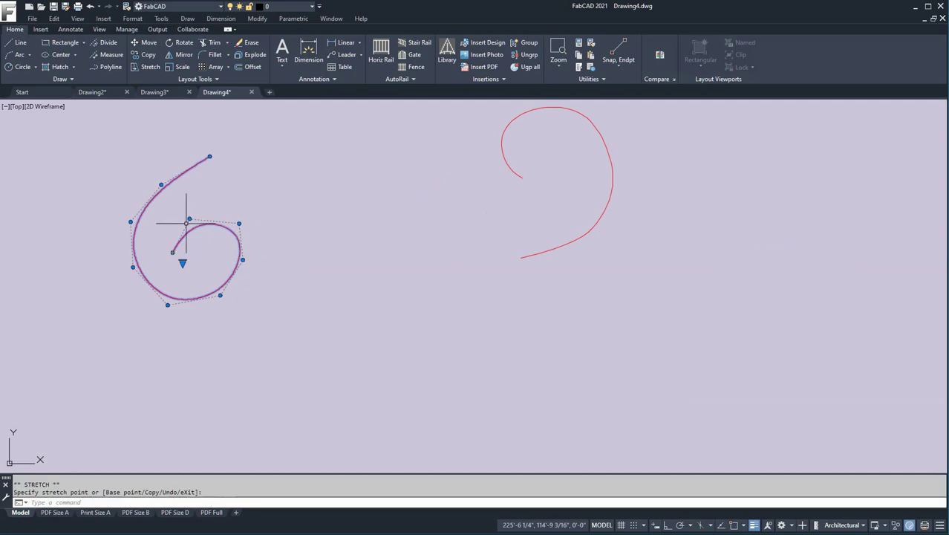
left_click(172, 252)
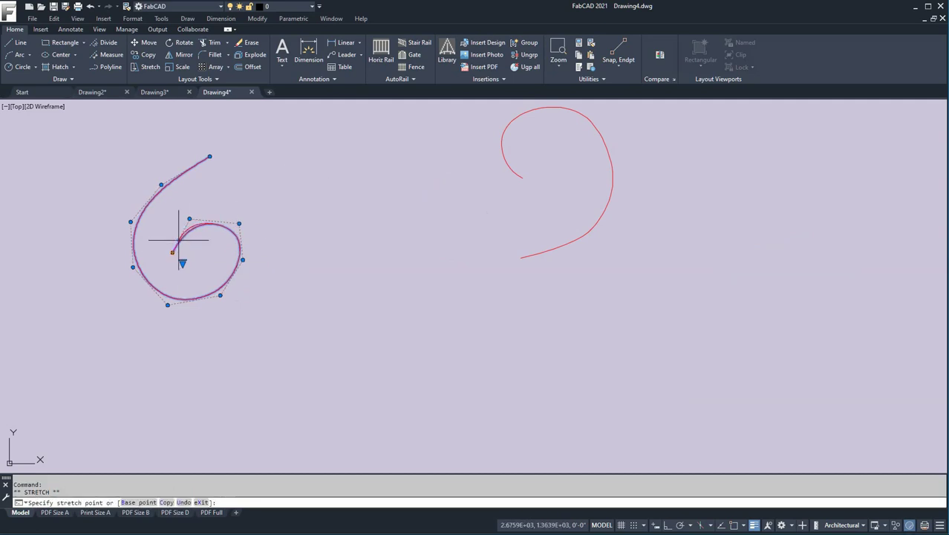
left_click(184, 238)
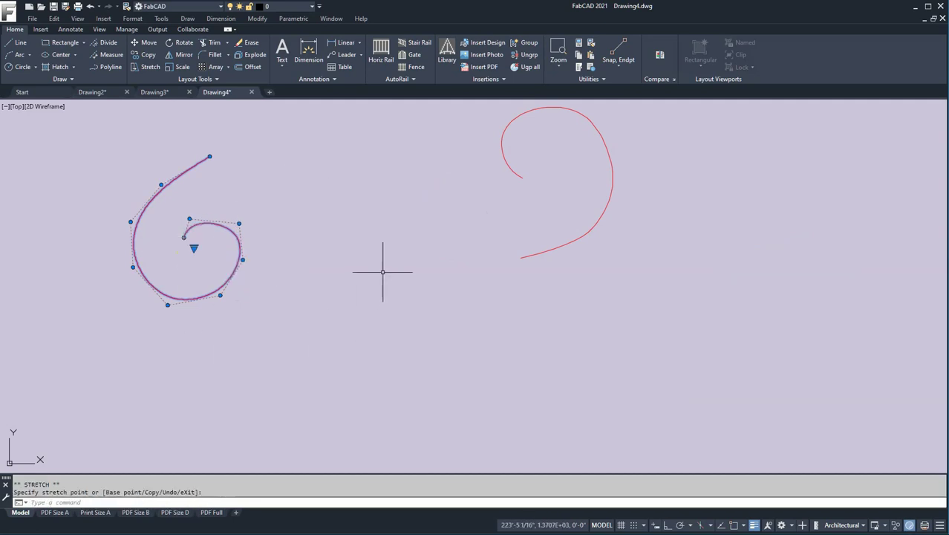
key("Escape")
- Reselect the spline and shift its bottom control point up-right to round the lower curve
left_click(256, 287)
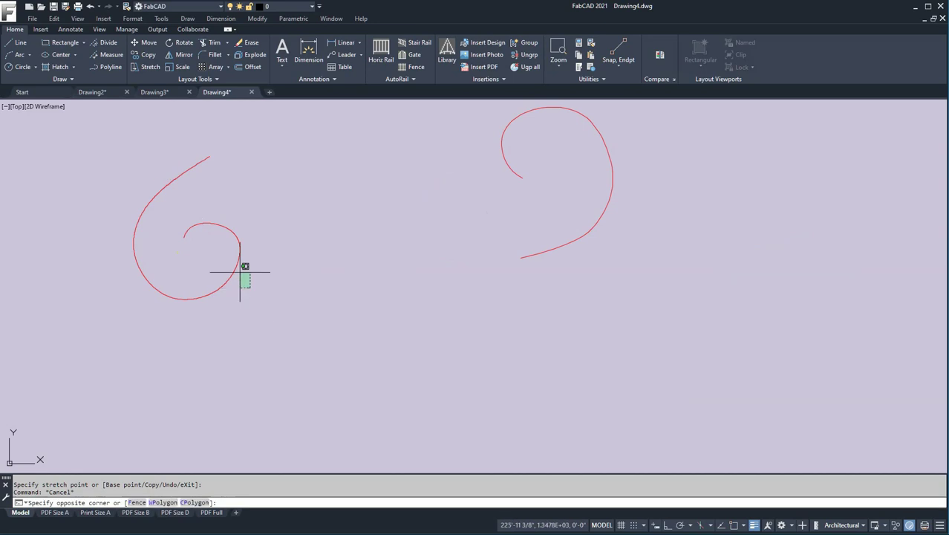
left_click(243, 269)
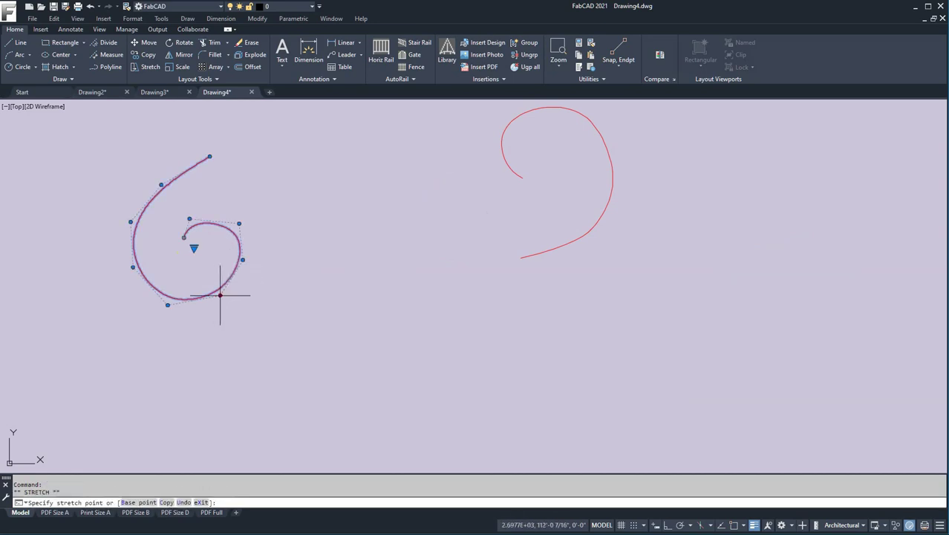
left_click(220, 295)
left_click(250, 261)
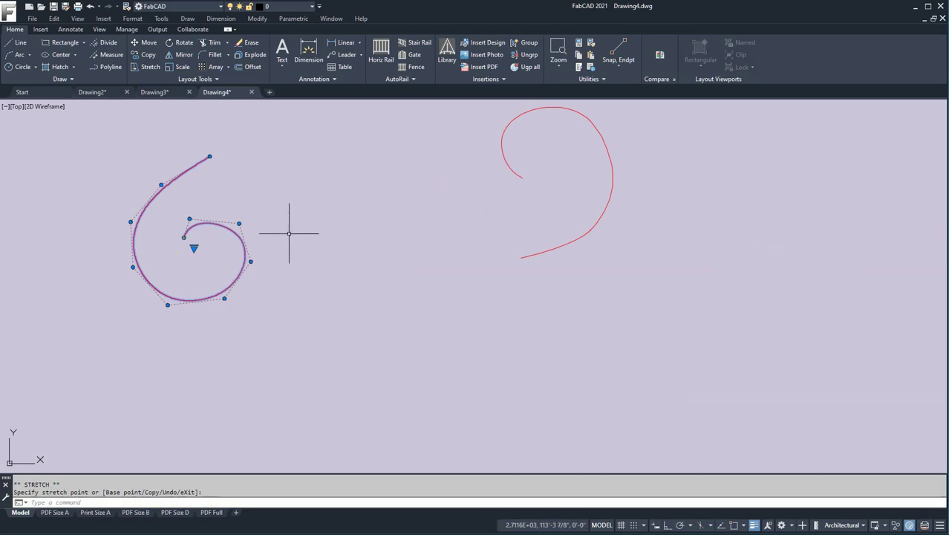
key("Escape")
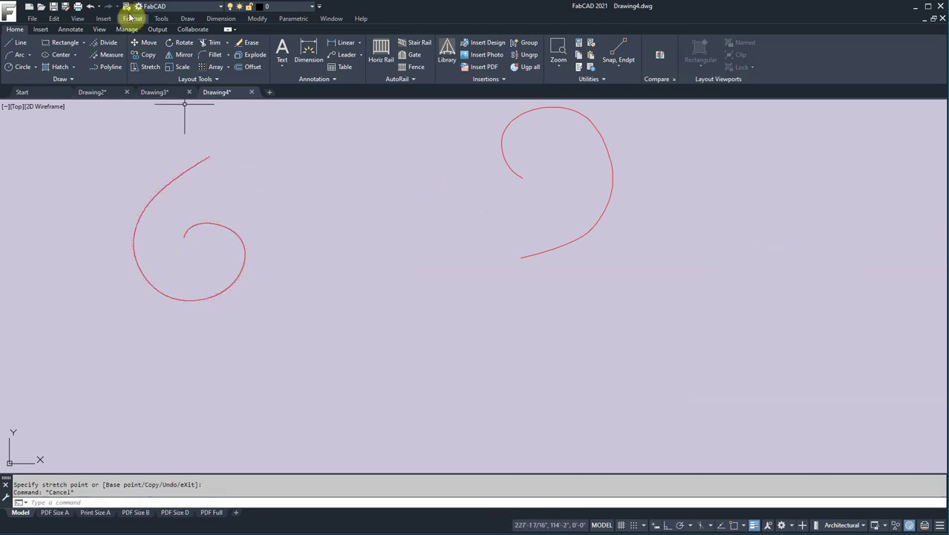
- Offset the 6-shaped spline by 0.5 to one side
left_click(245, 68)
type(".5")
key("Return")
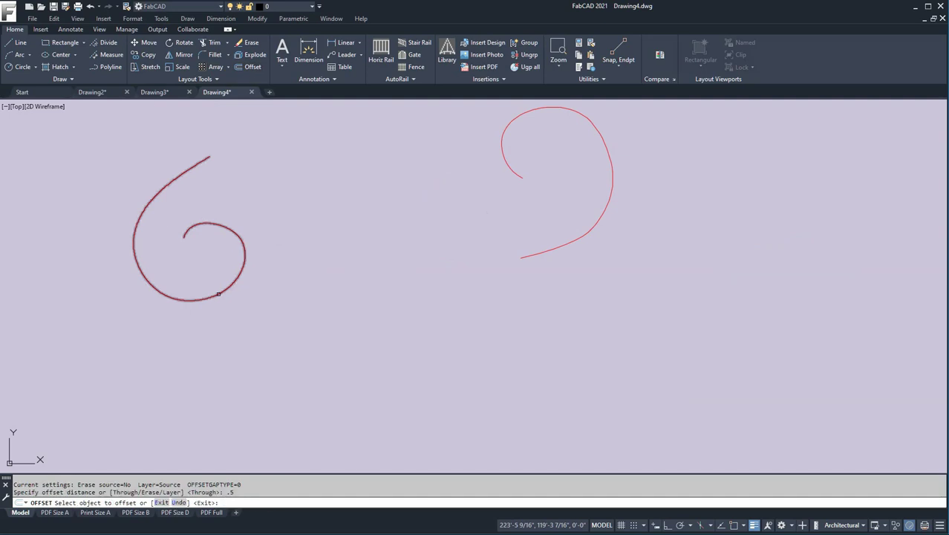
left_click(218, 294)
left_click(203, 269)
key("Return")
- Select the spiral spline and zoom around to inspect it
scroll(213, 286, "up", 4)
scroll(275, 281, "up", 2)
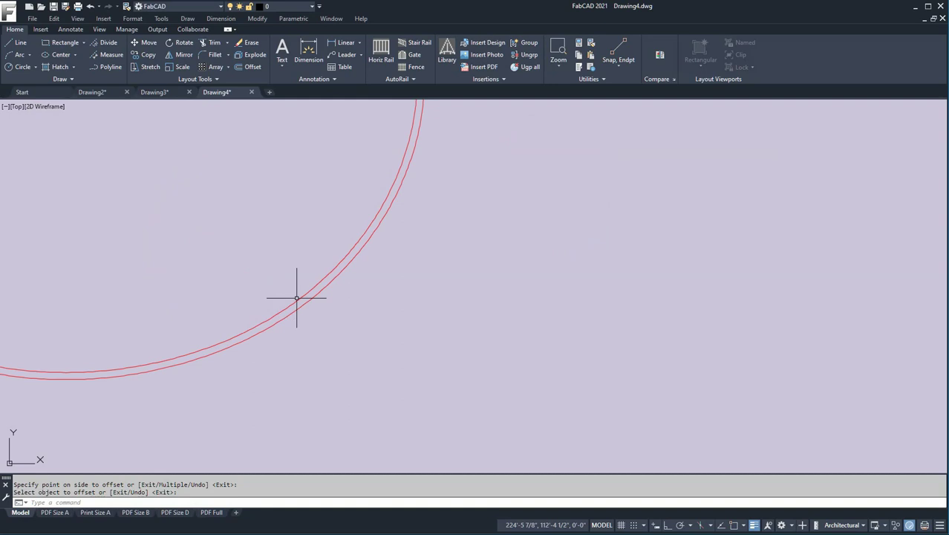
key("Return")
left_click(297, 298)
scroll(297, 298, "down", 2)
scroll(231, 300, "down", 2)
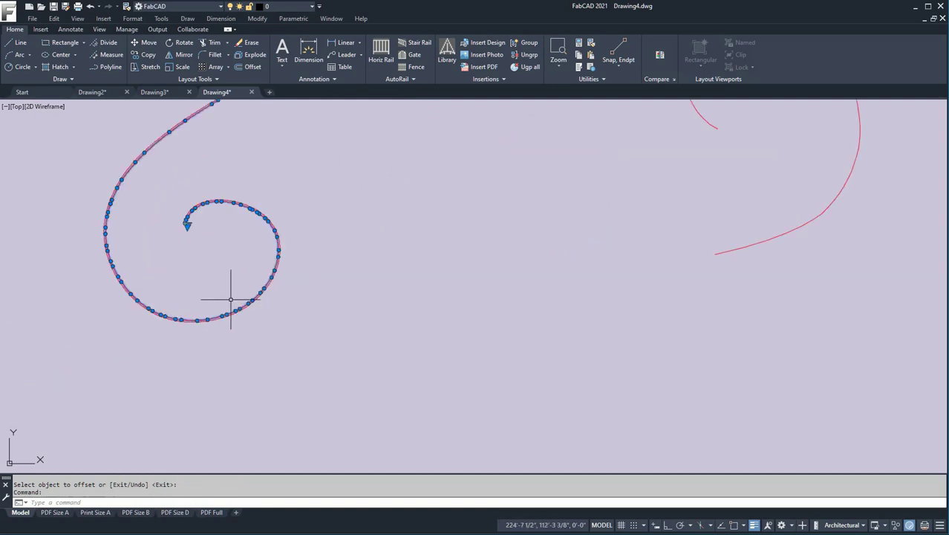
scroll(223, 165, "down", 2)
scroll(403, 250, "up", 5)
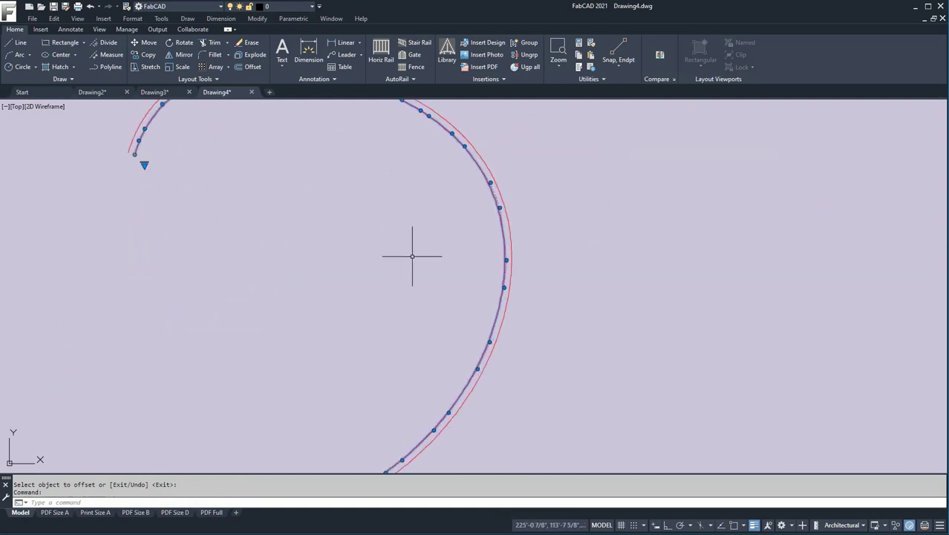
scroll(509, 269, "down", 5)
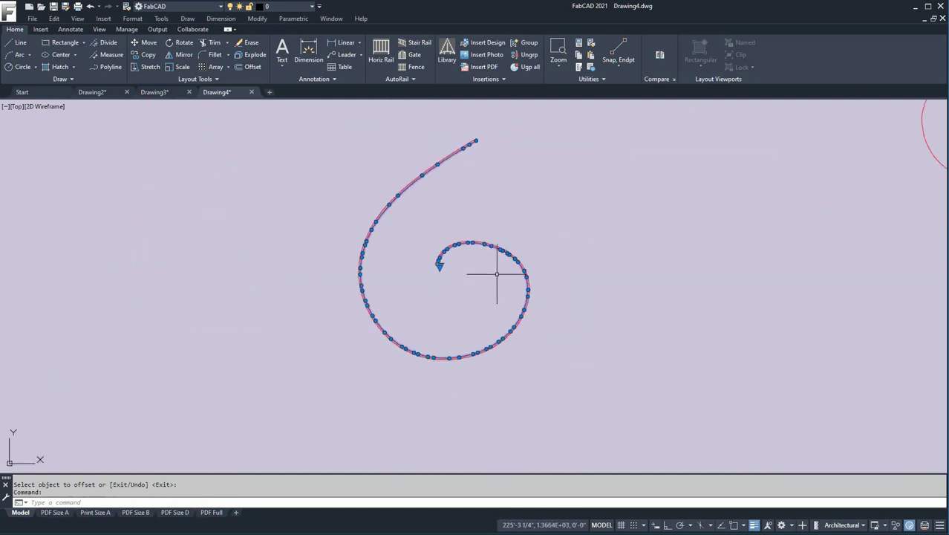
scroll(497, 274, "down", 2)
- Window-select the frame outline for a copy, then cancel the copy
key("Escape")
middle_click_drag(557, 238, 469, 241)
scroll(520, 245, "down", 3)
middle_click_drag(551, 254, 385, 291)
scroll(420, 263, "up", 2)
left_click(148, 54)
left_click(577, 328)
left_click(463, 301)
key("Return")
left_click(607, 322)
key("Escape")
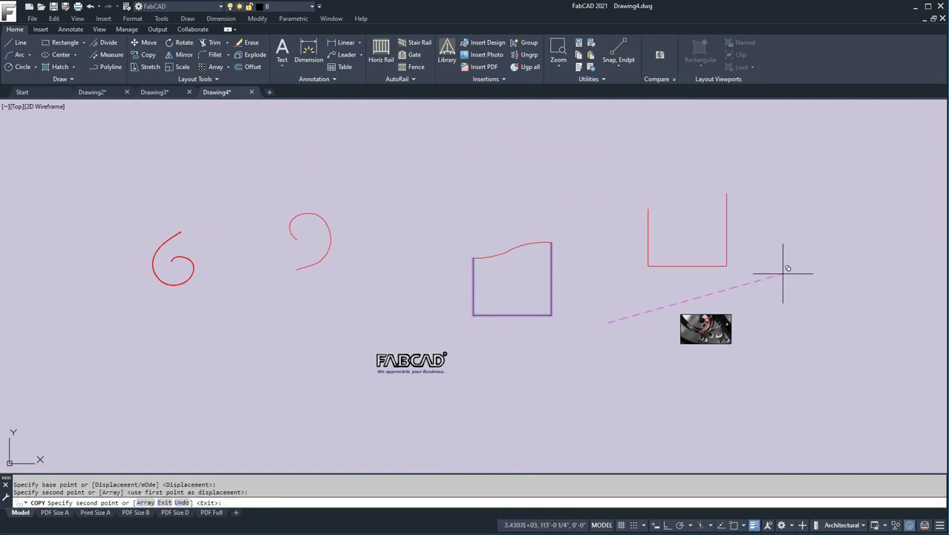
- With Osnap on, draw a seven-vertex polyline rising along the right frame's top to its right corner
left_click(108, 67)
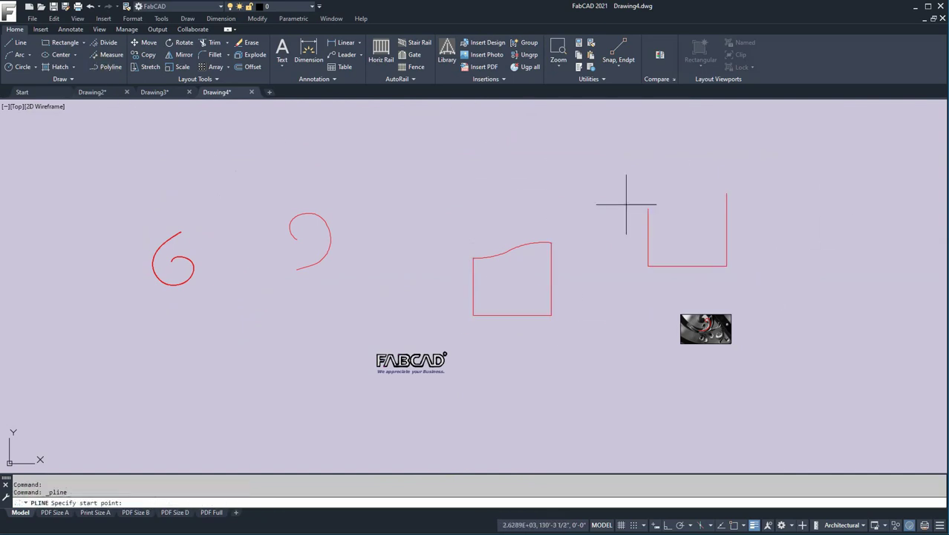
scroll(652, 204, "up", 3)
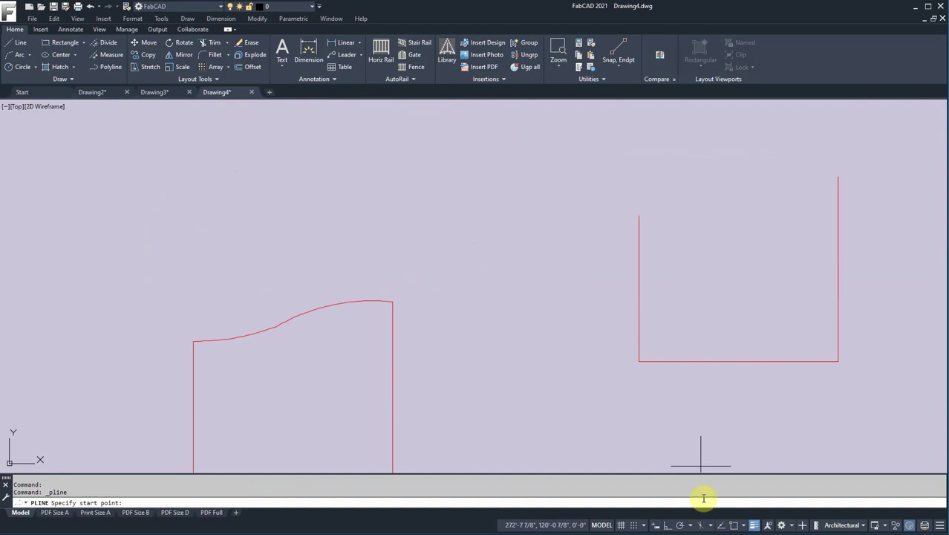
left_click(734, 524)
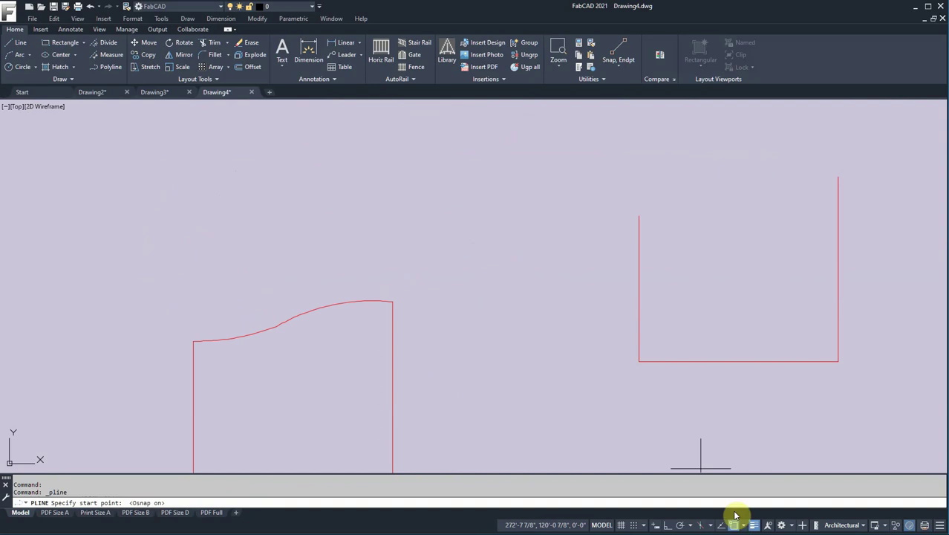
left_click(639, 215)
left_click(668, 212)
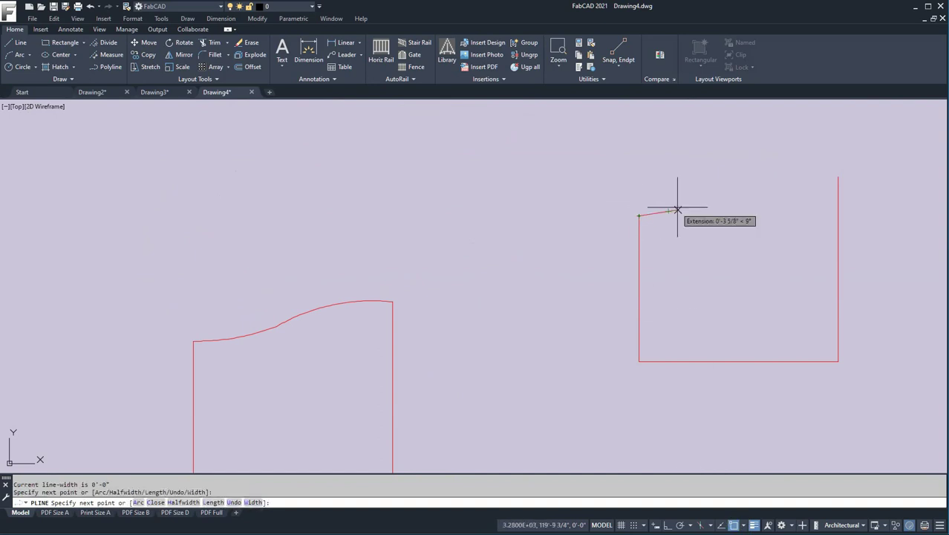
left_click(712, 198)
left_click(729, 187)
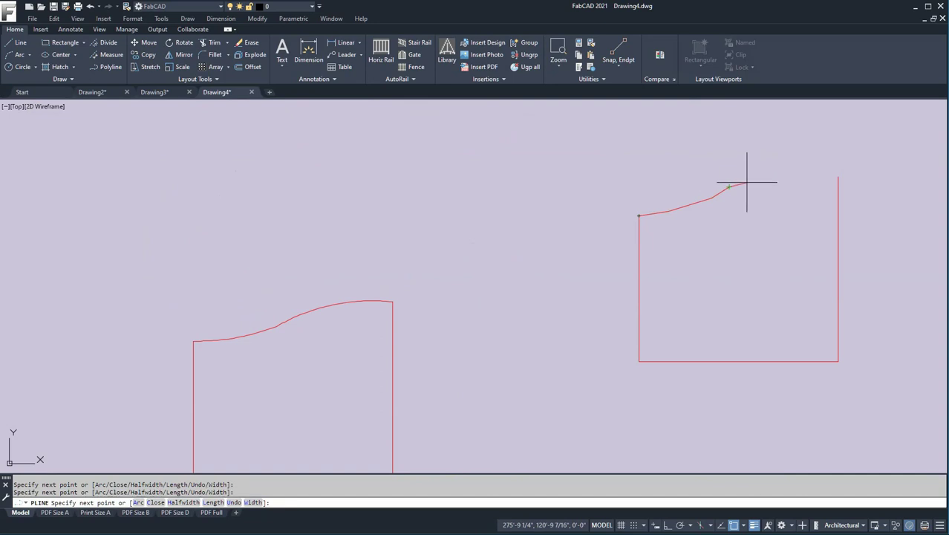
left_click(747, 176)
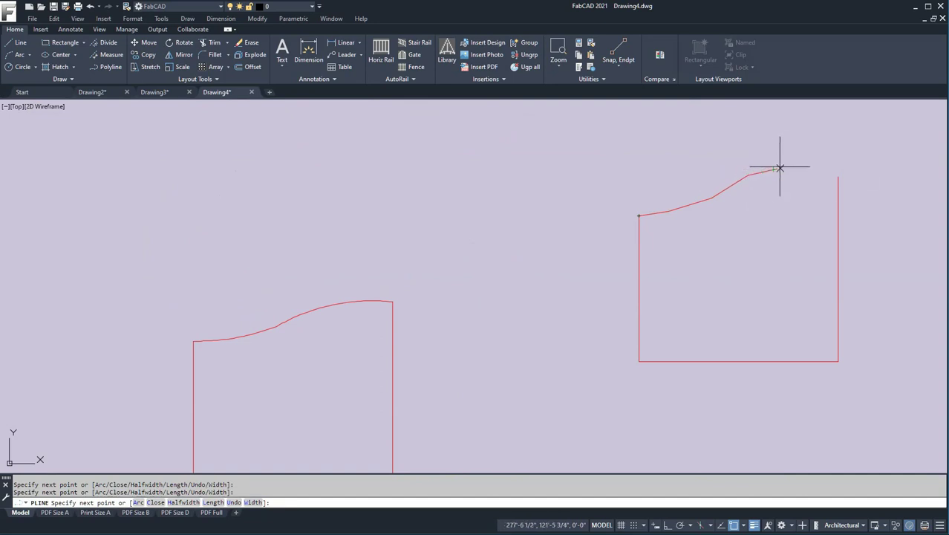
left_click(811, 161)
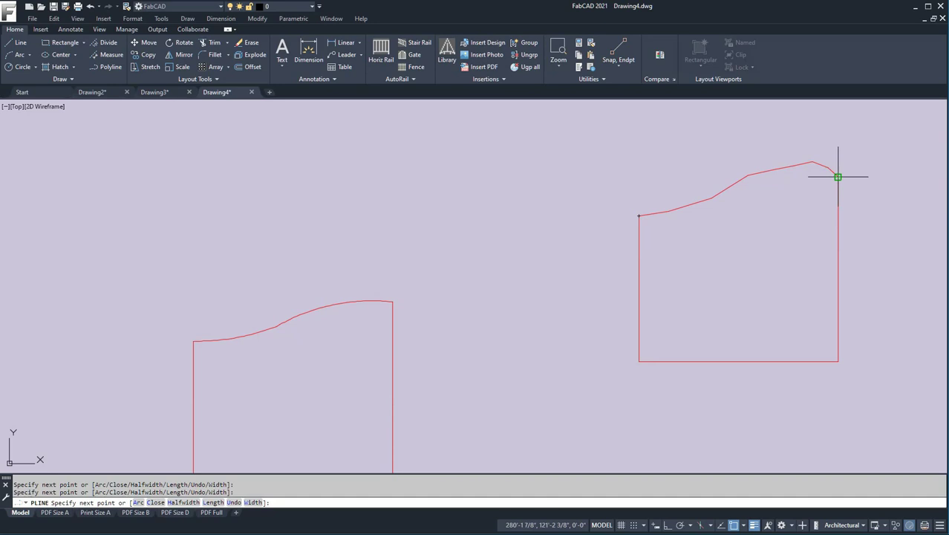
left_click(838, 176)
key("Return")
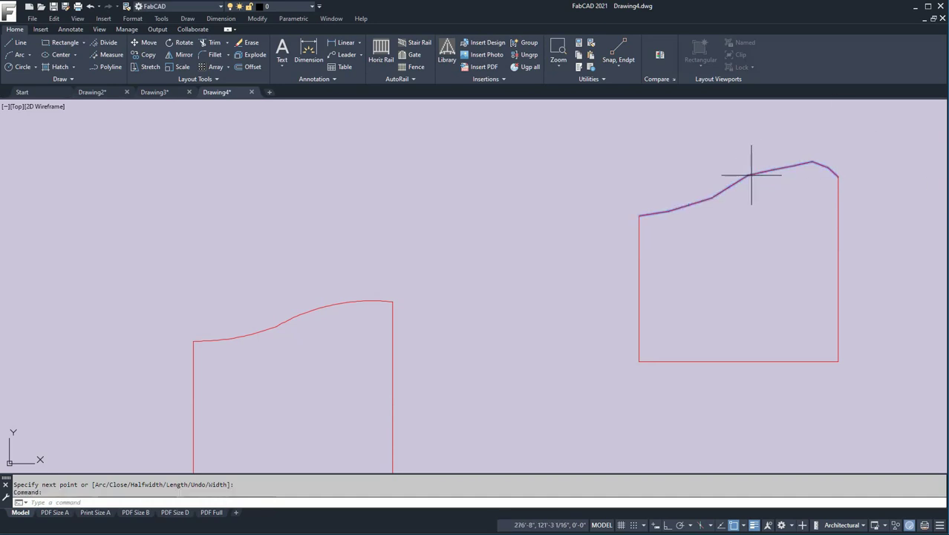
double_click(752, 175)
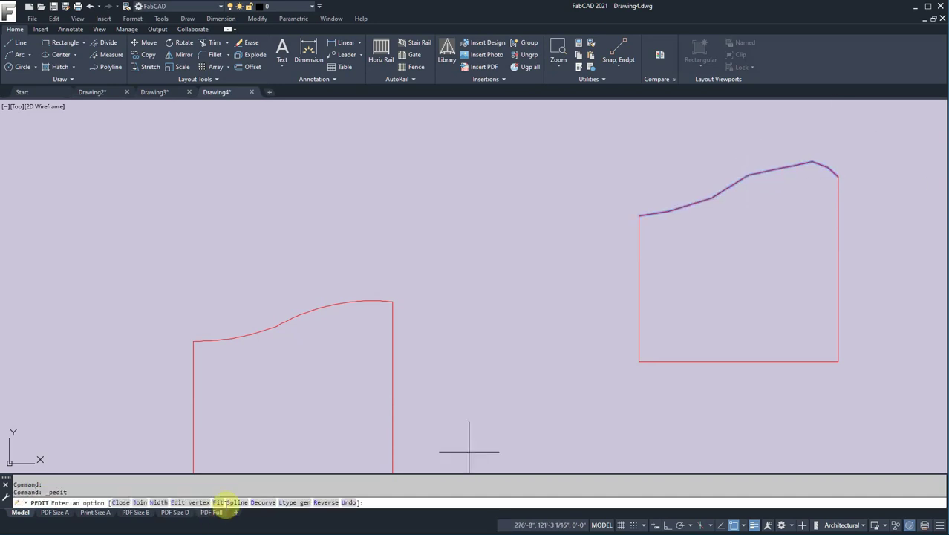
- Convert the segmented top edge to a spline and drag one of its curve points
left_click(236, 503)
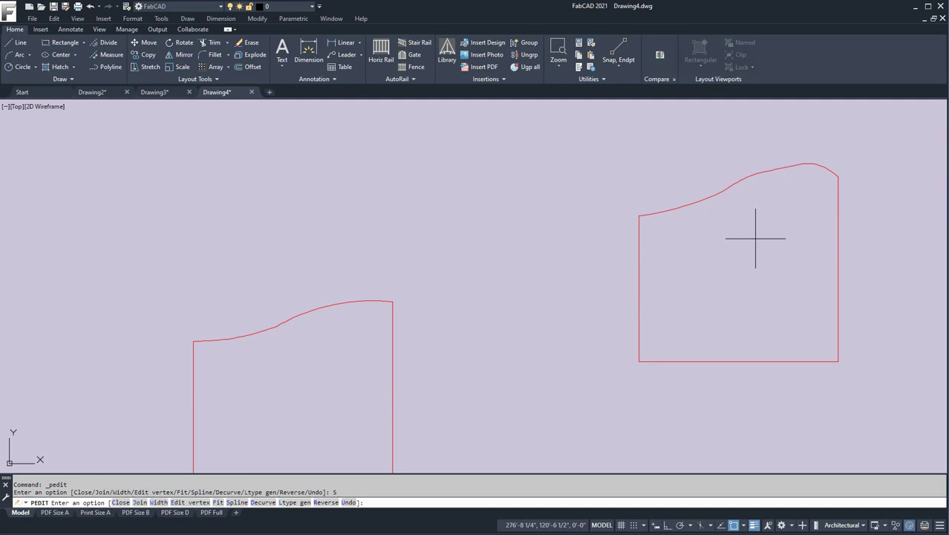
key("Escape")
key("Escape")
left_click(736, 186)
left_click(729, 187)
scroll(736, 183, "up", 4)
middle_click_drag(733, 191, 624, 274)
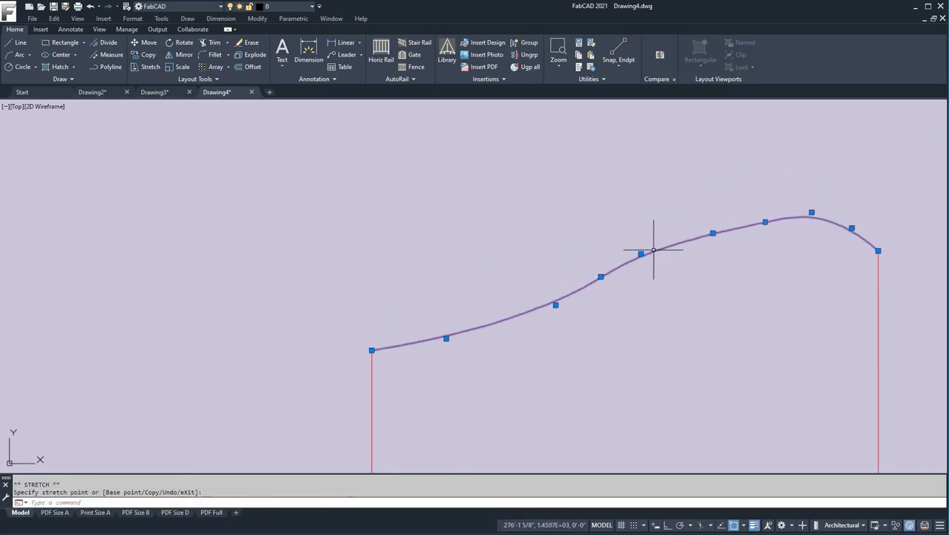
left_click(602, 275)
- Window-select the curve, pick three control points to stretch, then cancel the stretch
left_click(669, 273)
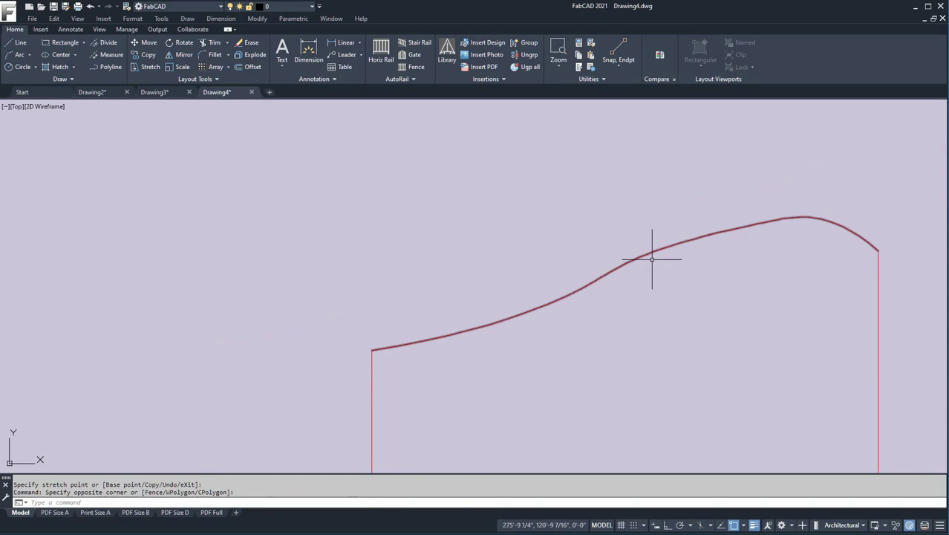
left_click(645, 261)
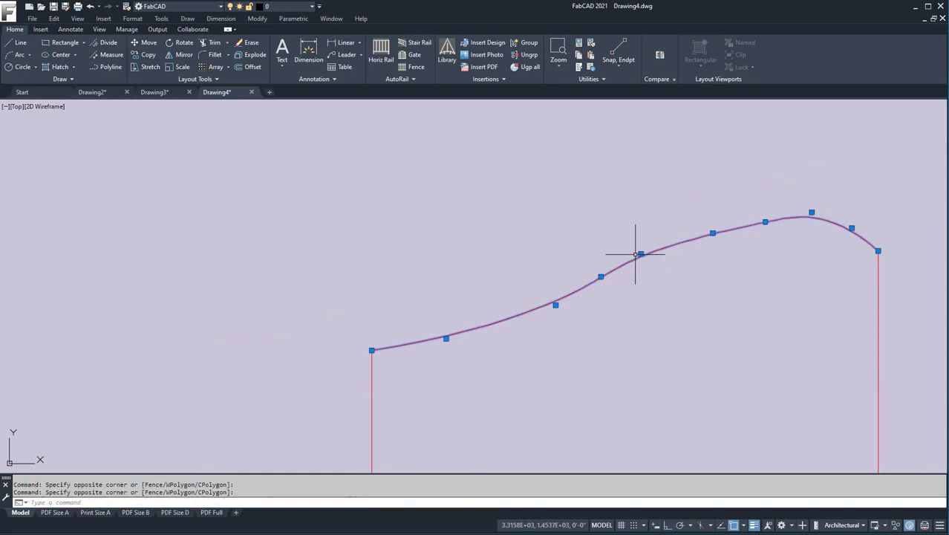
left_click(601, 277, "shift")
left_click(641, 254, "shift")
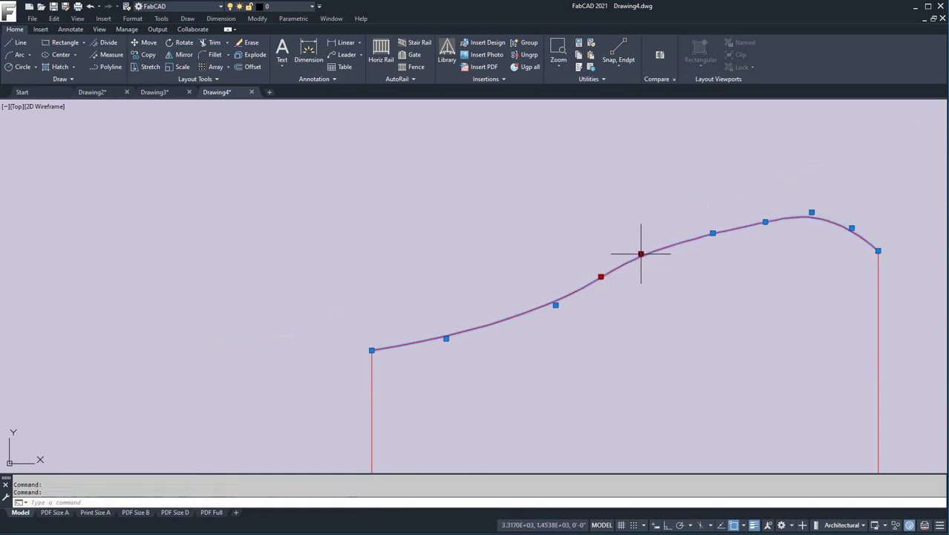
left_click(713, 233, "shift")
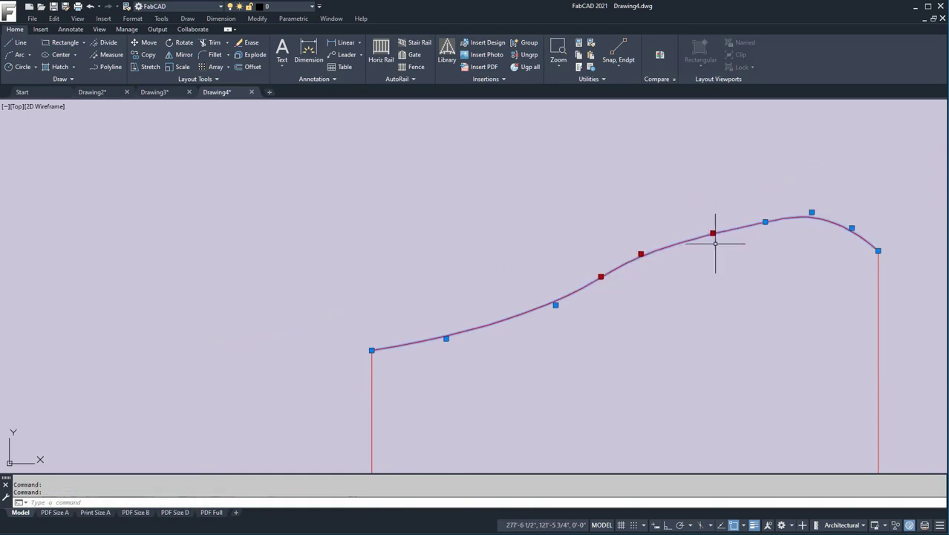
left_click(713, 233)
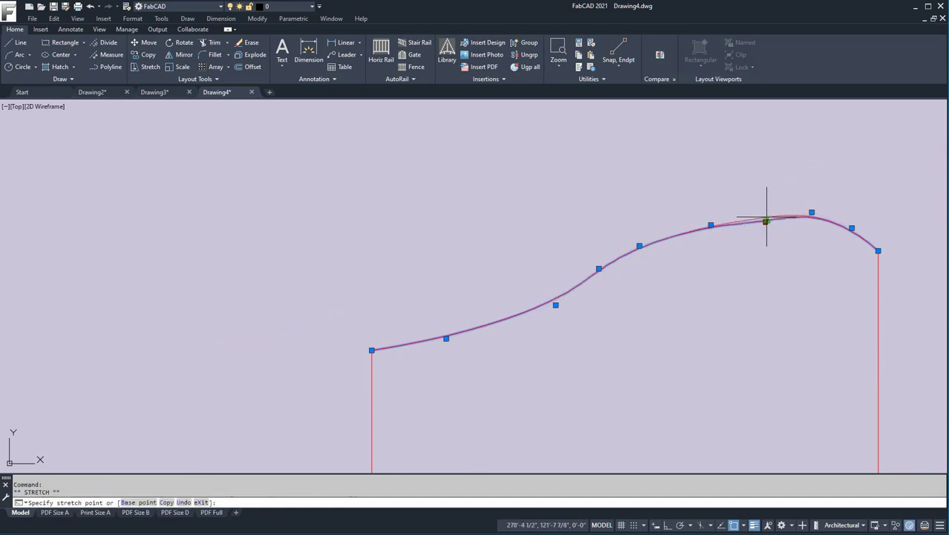
key("Escape")
key("Escape")
scroll(771, 315, "down", 2)
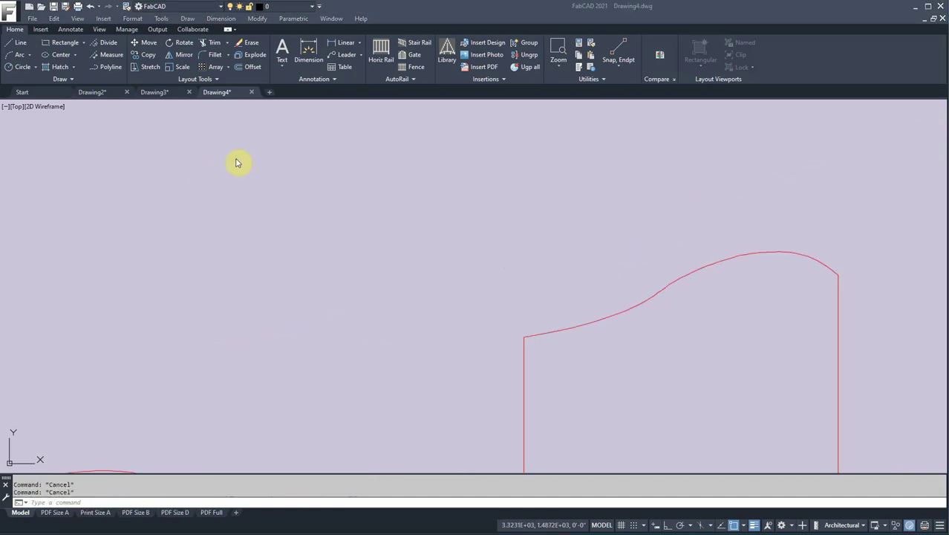
- Draw a three-arc polyline with an up-right start direction, sweeping over the right frame into a loop
left_click(108, 67)
left_click(261, 260)
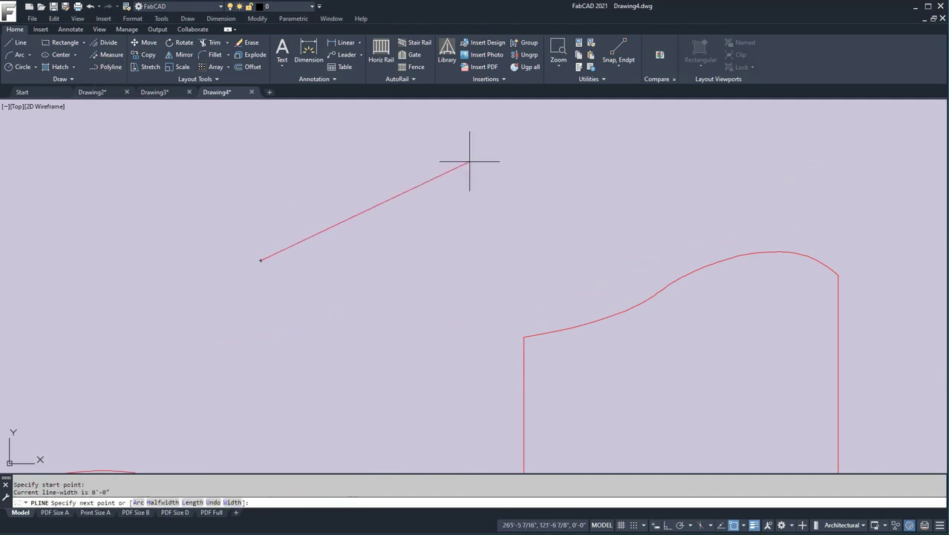
left_click(137, 503)
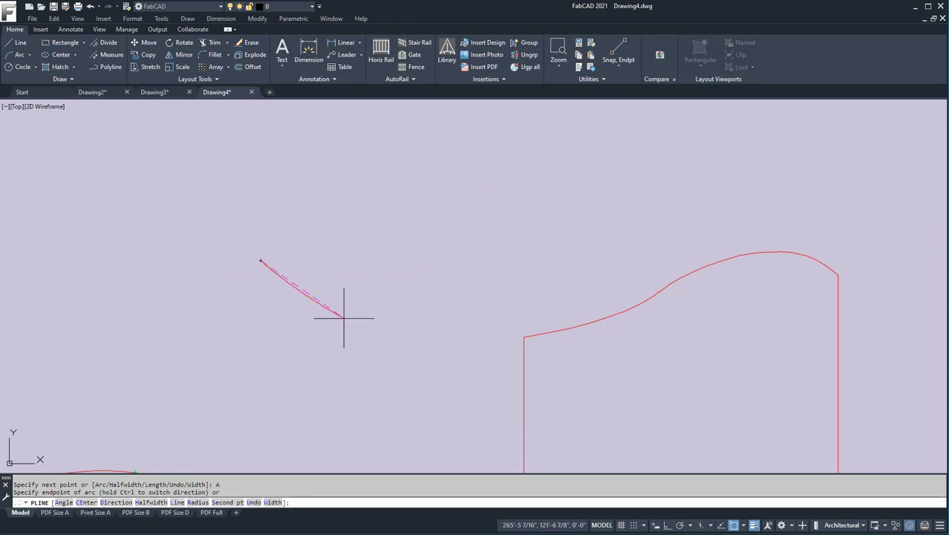
left_click(117, 502)
left_click(311, 230)
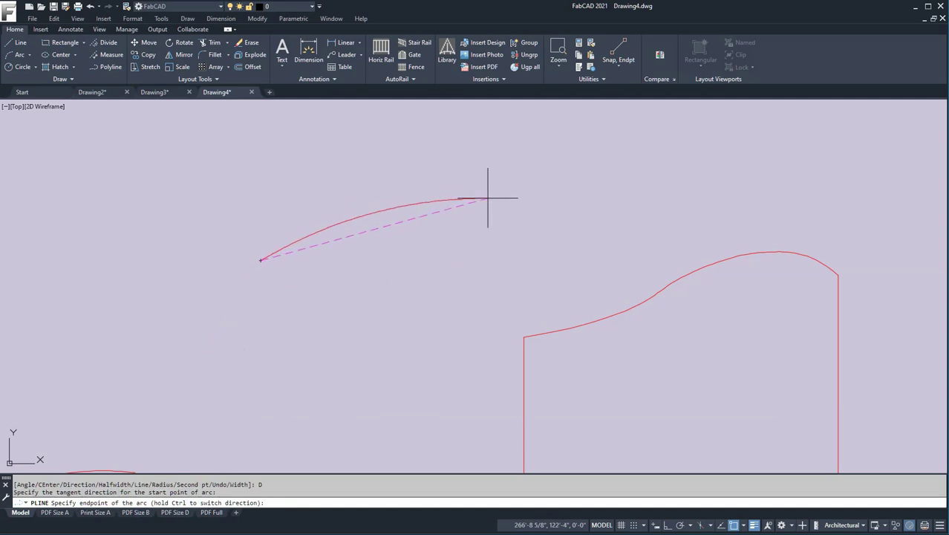
left_click(533, 192)
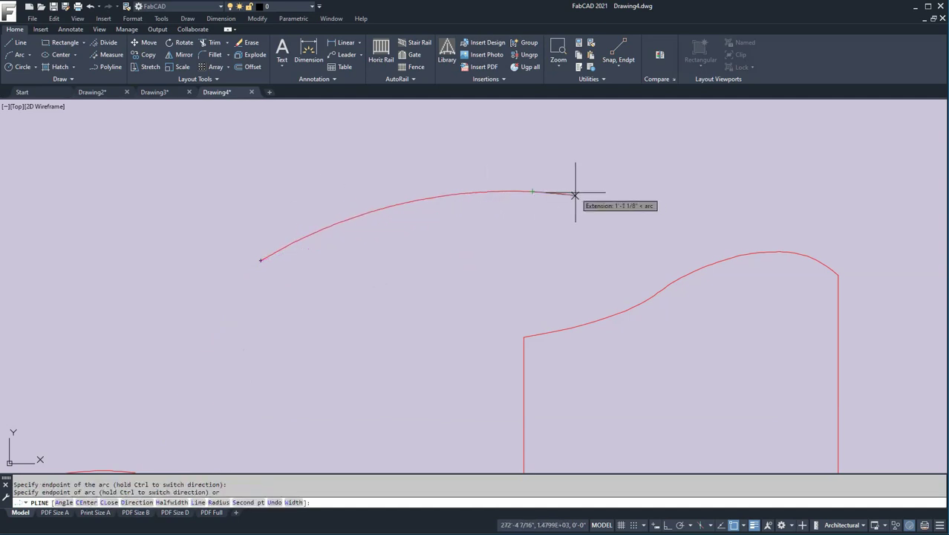
left_click(721, 132)
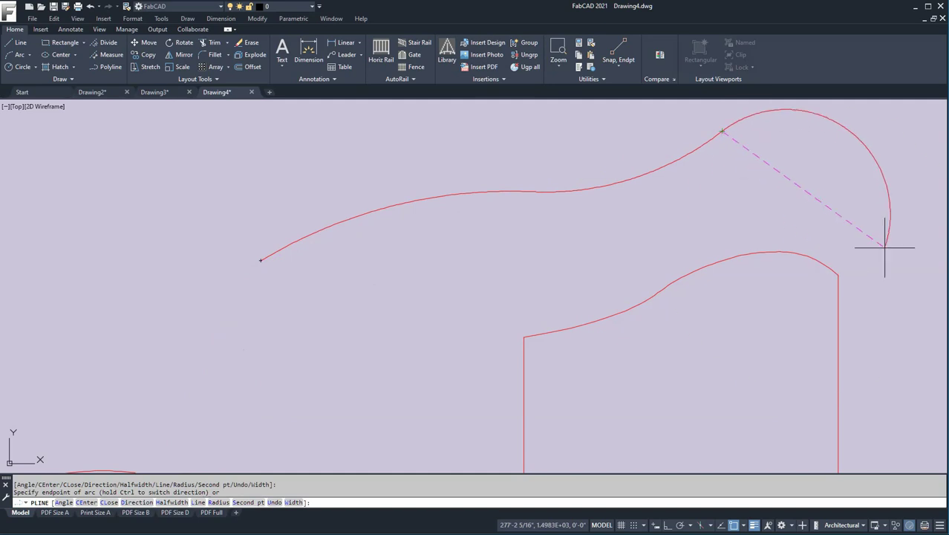
left_click(895, 293)
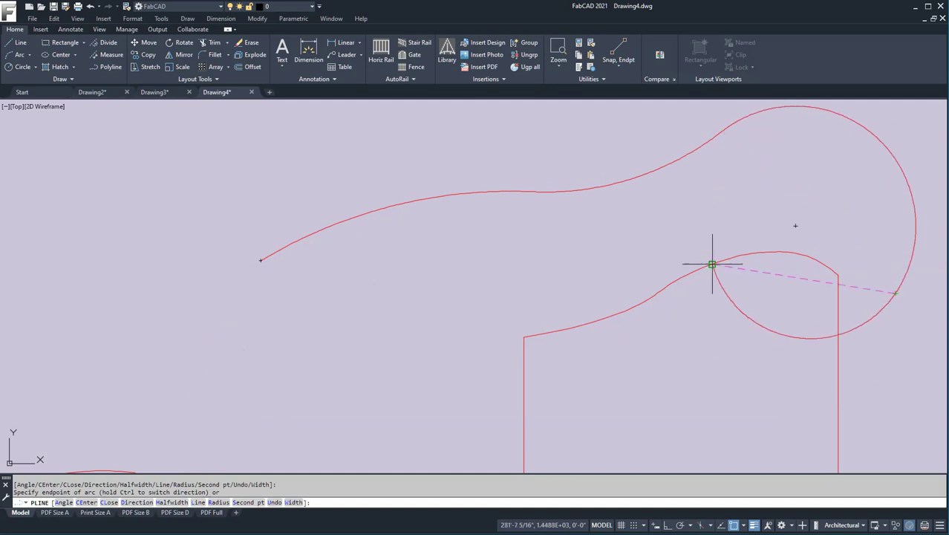
key("Return")
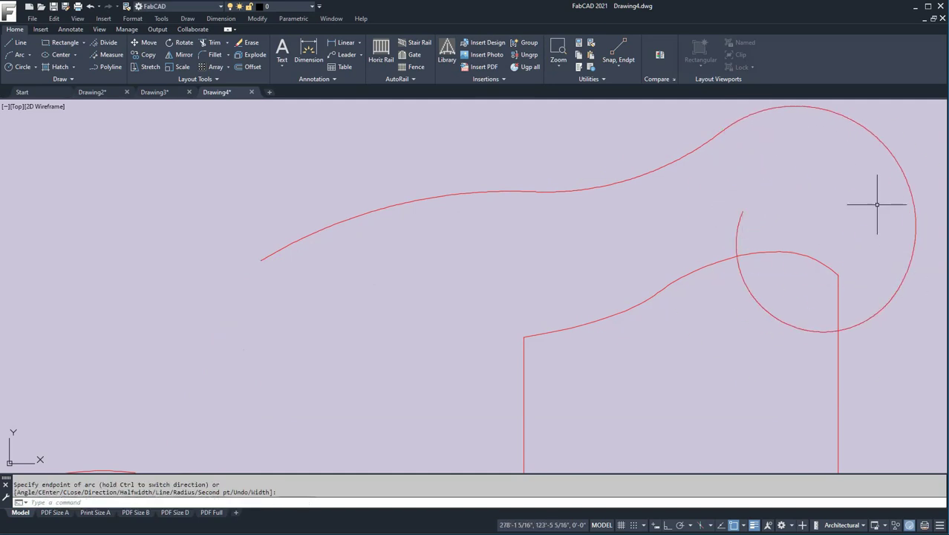
scroll(420, 223, "up", 3)
middle_click_drag(409, 252, 746, 267)
scroll(742, 258, "down", 3)
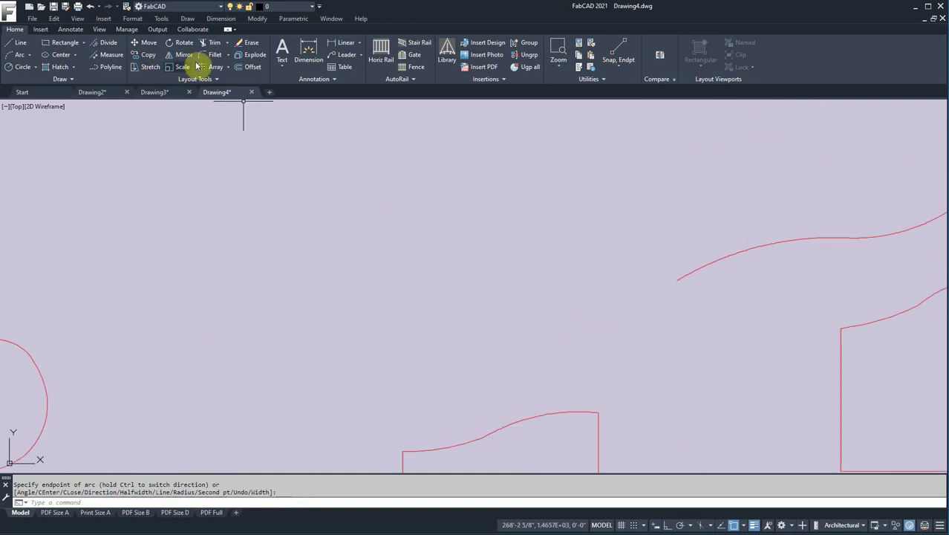
- Start an arc polyline at a new point with width tapering from 1/8 to 0.5
left_click(106, 68)
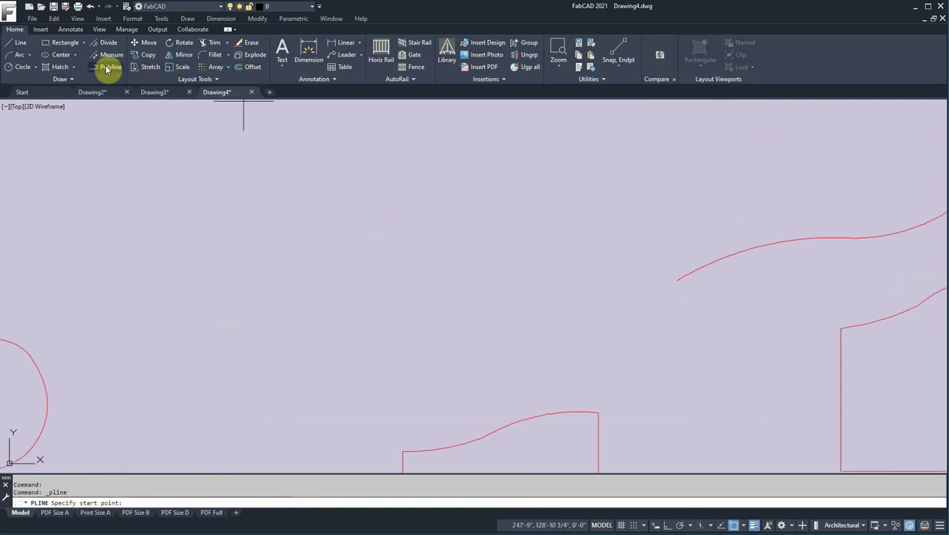
left_click(344, 294)
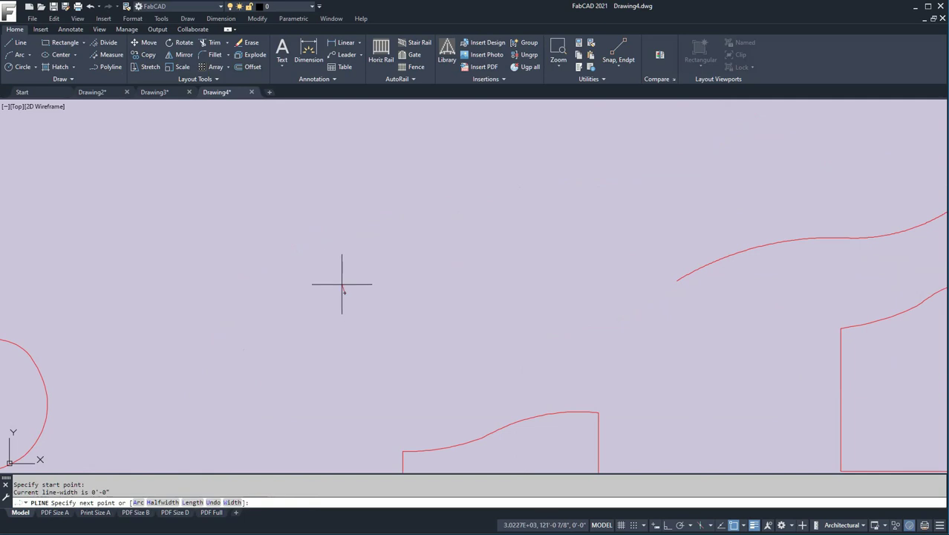
left_click(137, 503)
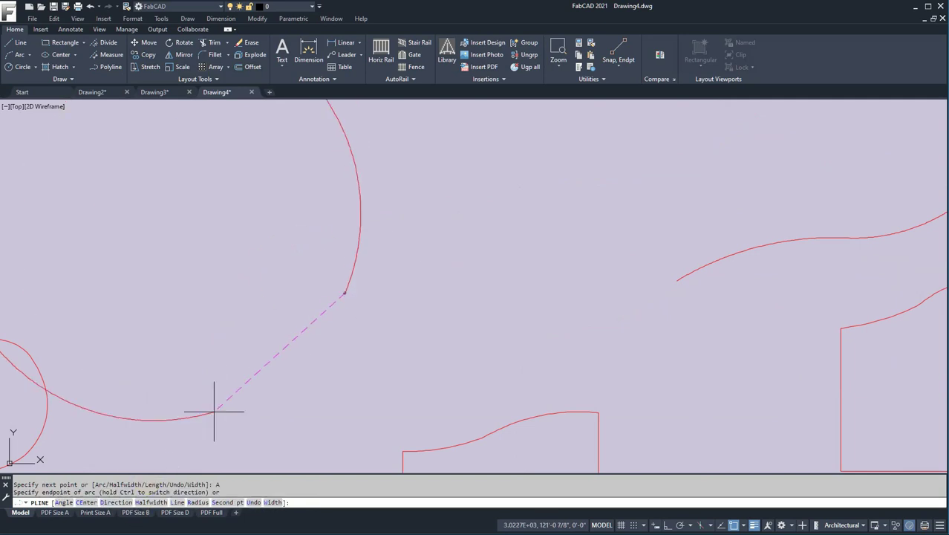
left_click(274, 502)
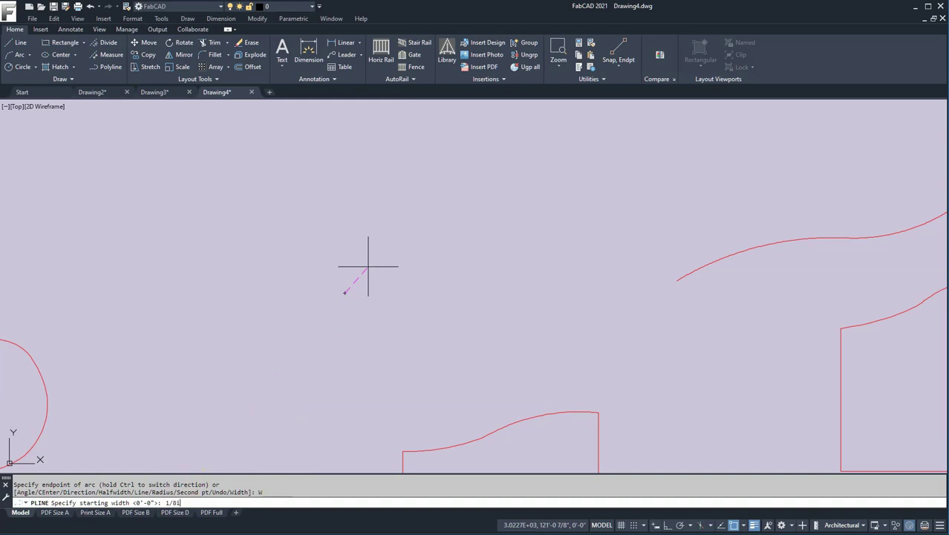
key("Return")
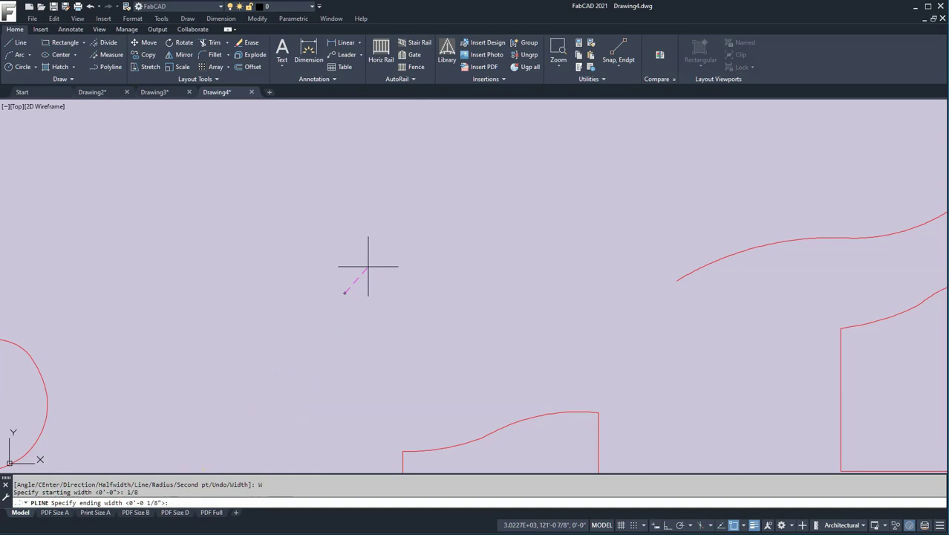
key("Return")
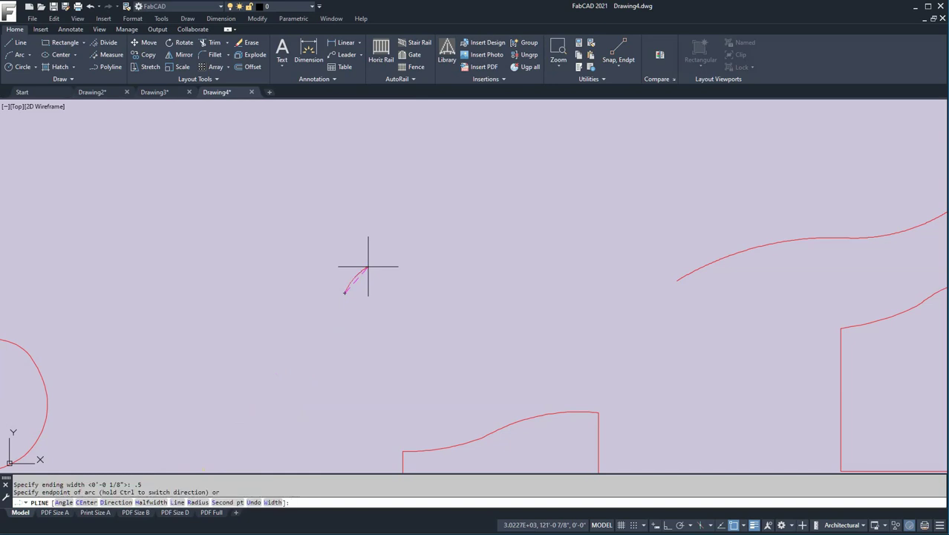
- Wind five widening arcs clockwise around the spiral, ending the tail over the top
scroll(356, 272, "up", 5)
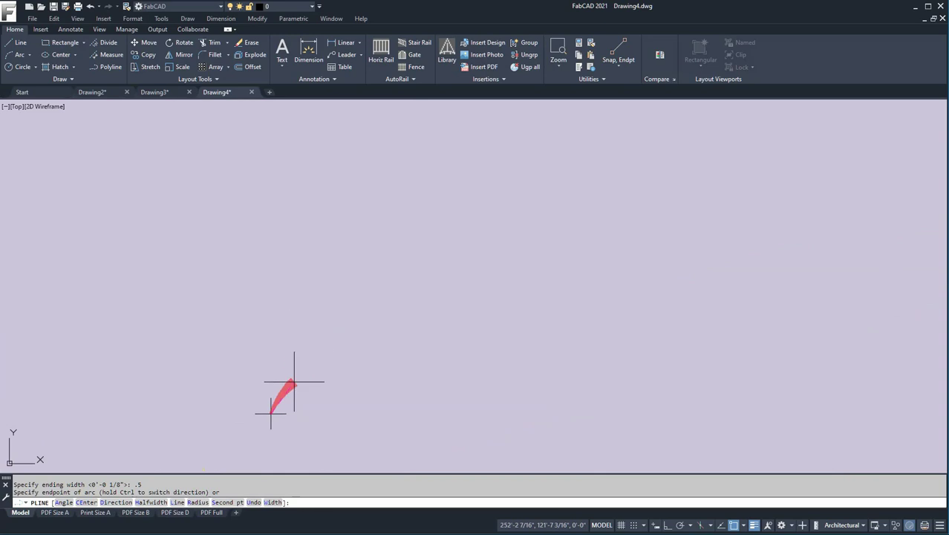
middle_click_drag(318, 365, 395, 210)
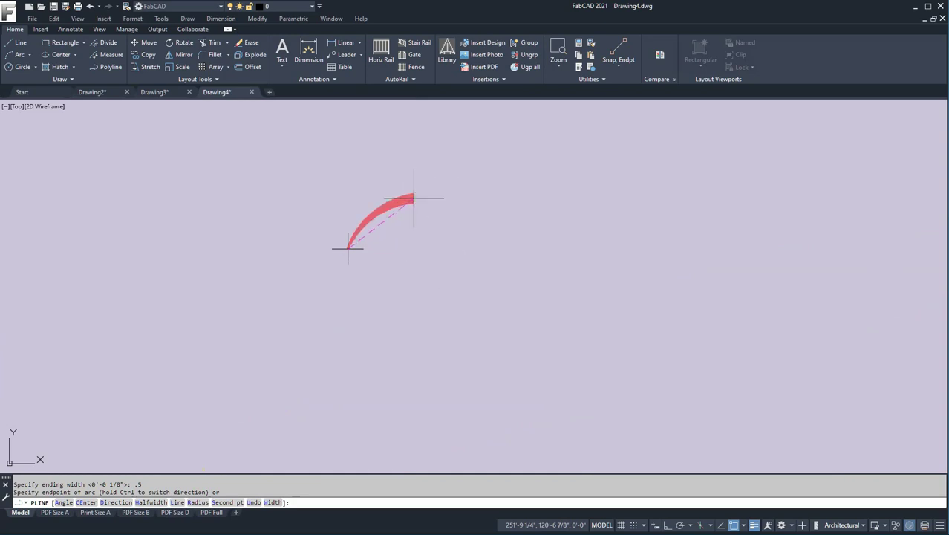
left_click(437, 229)
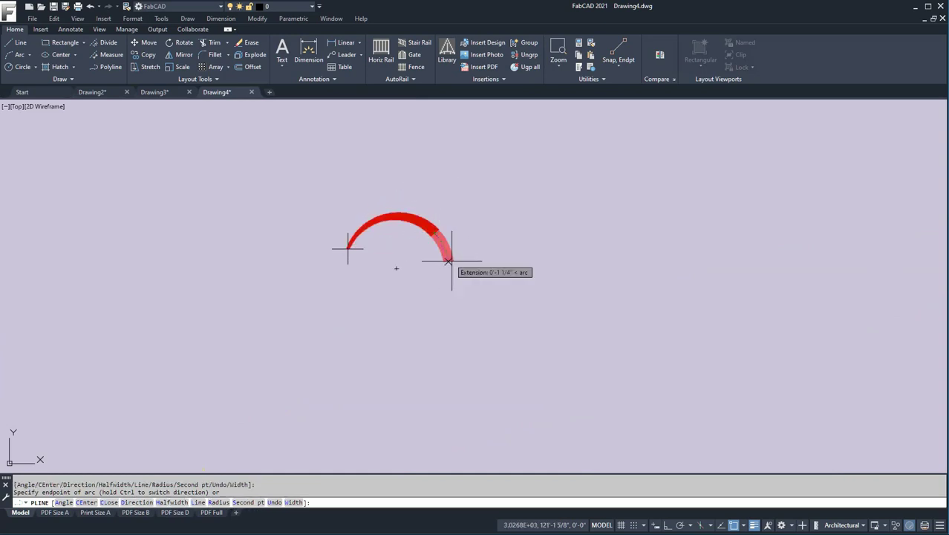
left_click(409, 342)
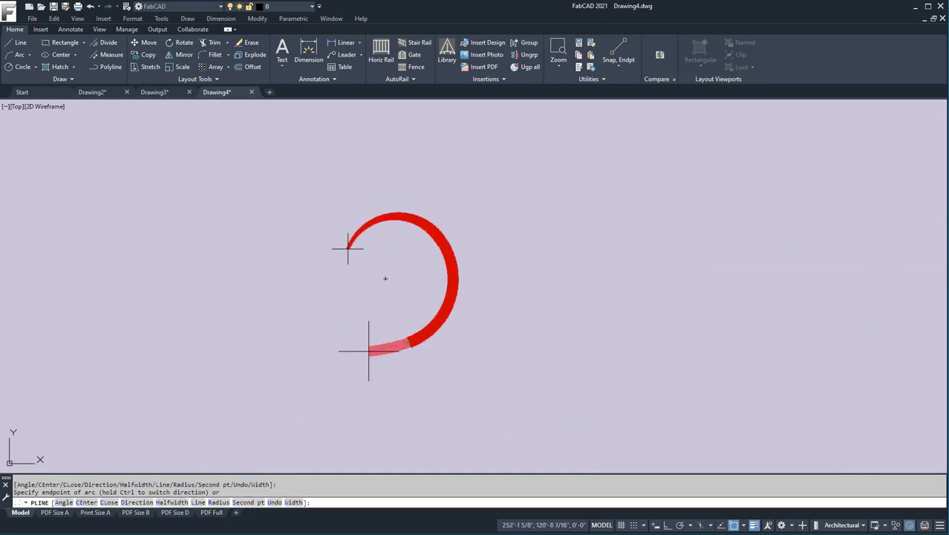
left_click(297, 293)
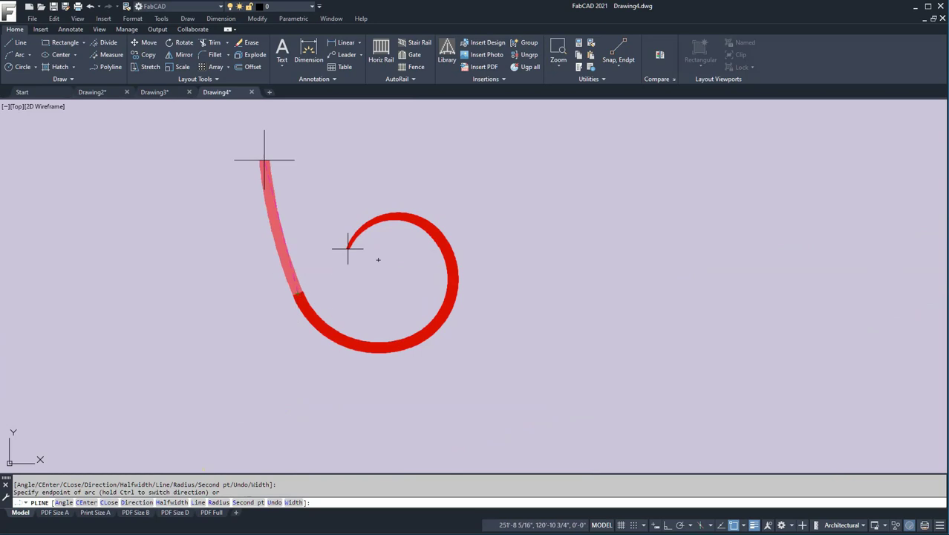
left_click(318, 159)
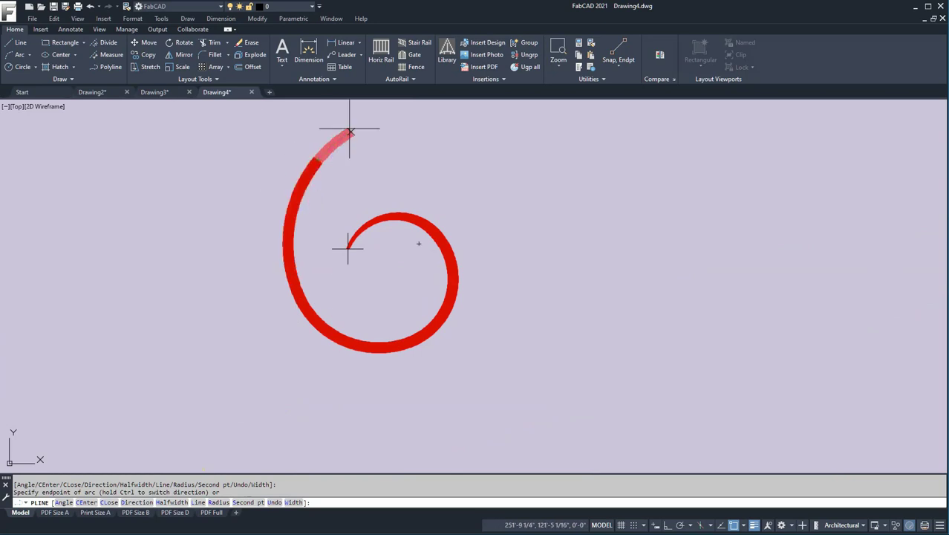
left_click(441, 114)
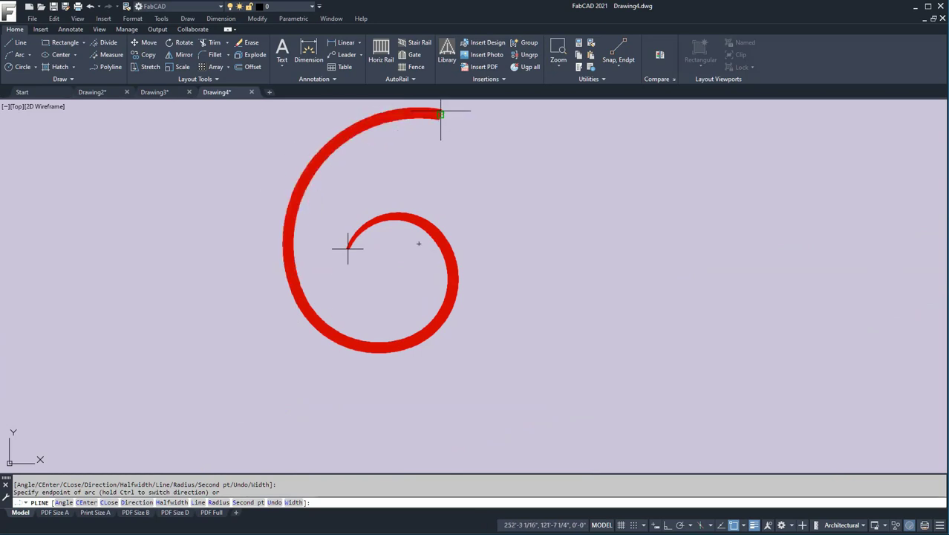
key("Return")
left_click(481, 342)
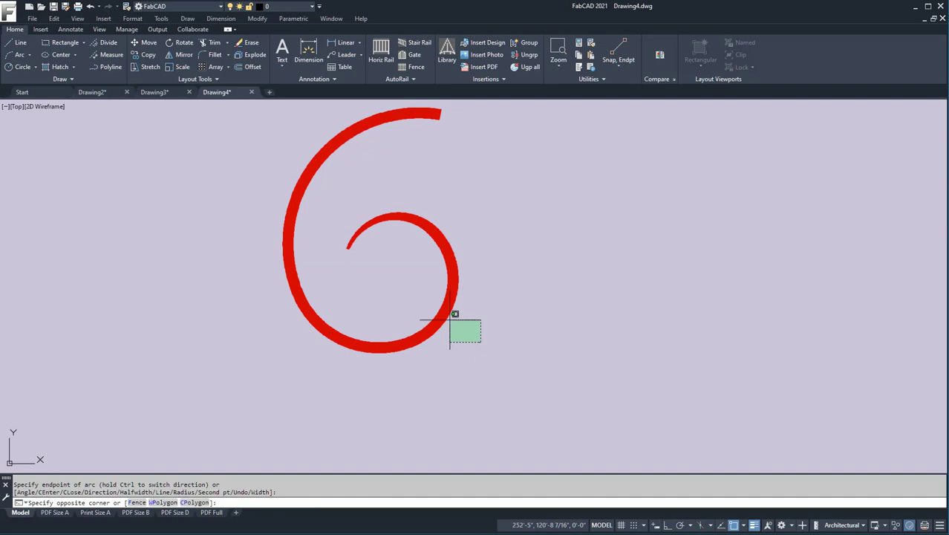
- Select the spiral and, with Osnap off, push its left-edge grip slightly outward
left_click(450, 320)
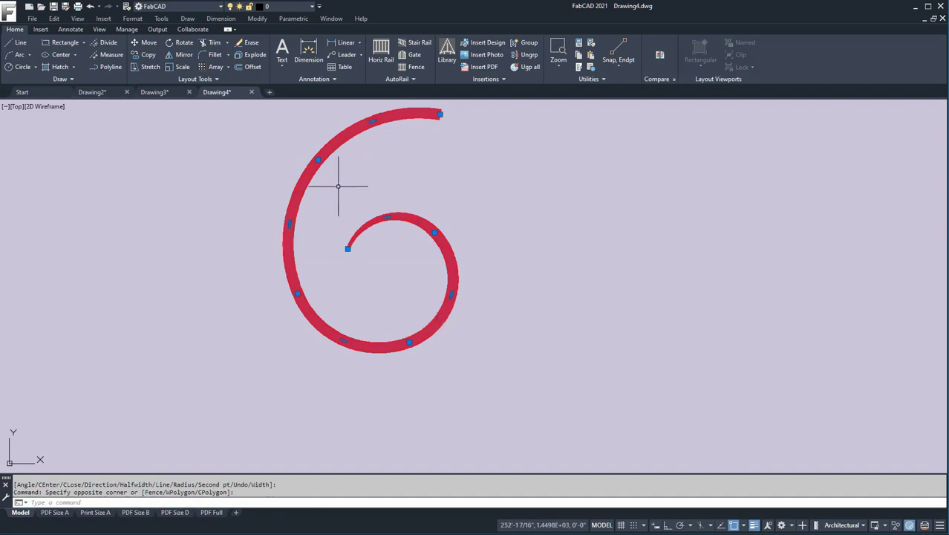
left_click(290, 223)
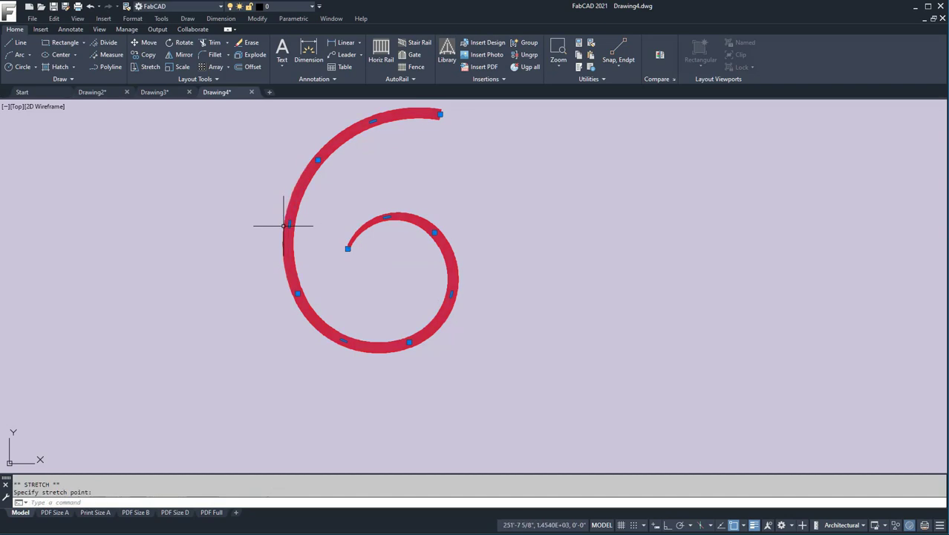
left_click(734, 526)
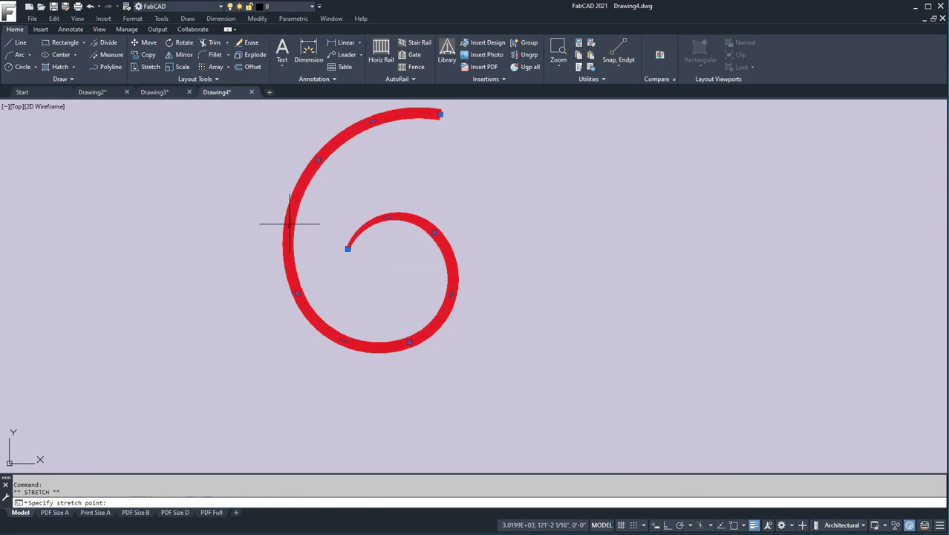
left_click(284, 223)
- Nudge the spiral's upper-left grip slightly left, then deselect and re-centre the view
left_click(319, 160)
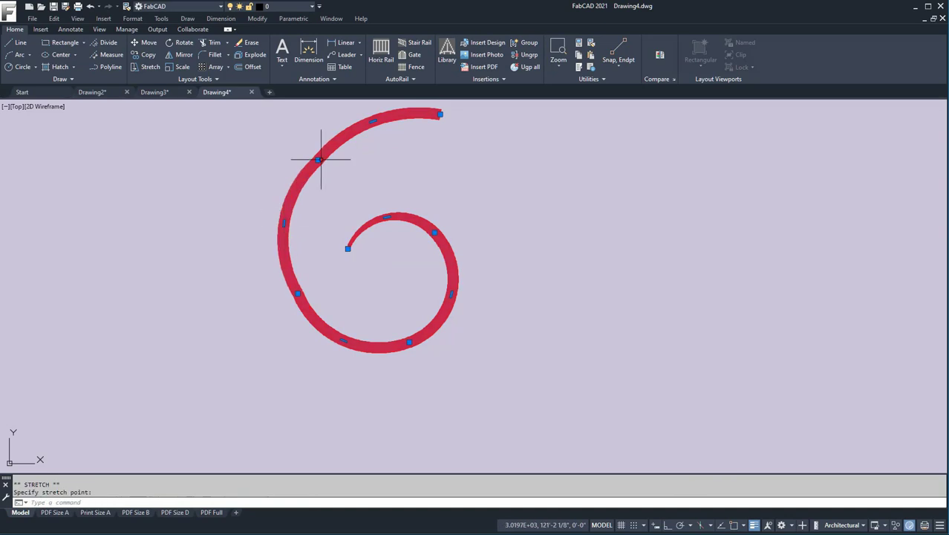
left_click(311, 158)
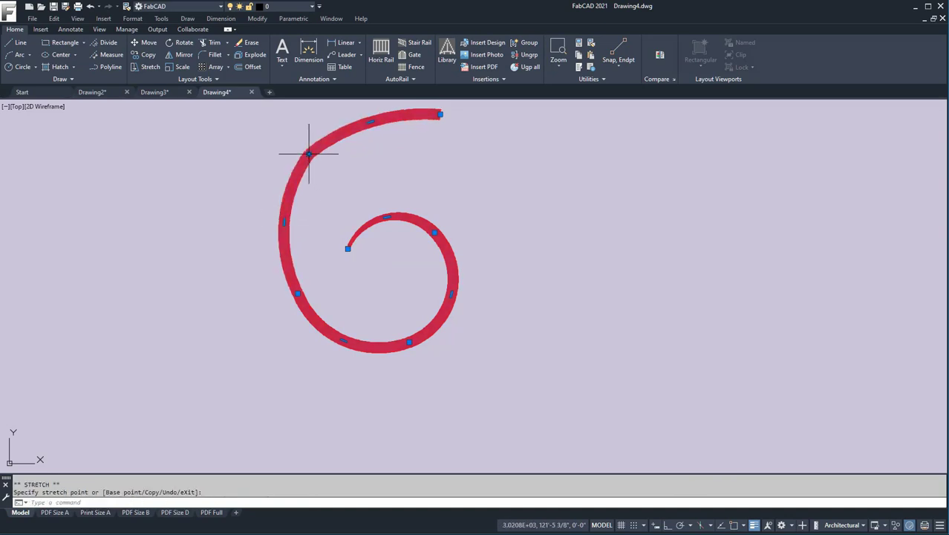
left_click(315, 155)
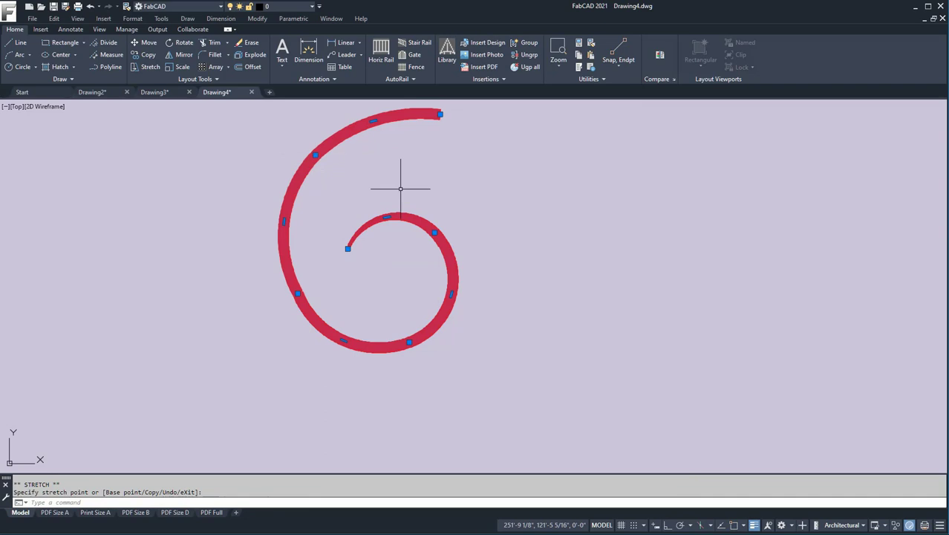
key("Escape")
key("Escape")
scroll(421, 217, "down", 6)
middle_click_drag(462, 246, 312, 230)
scroll(314, 227, "up", 3)
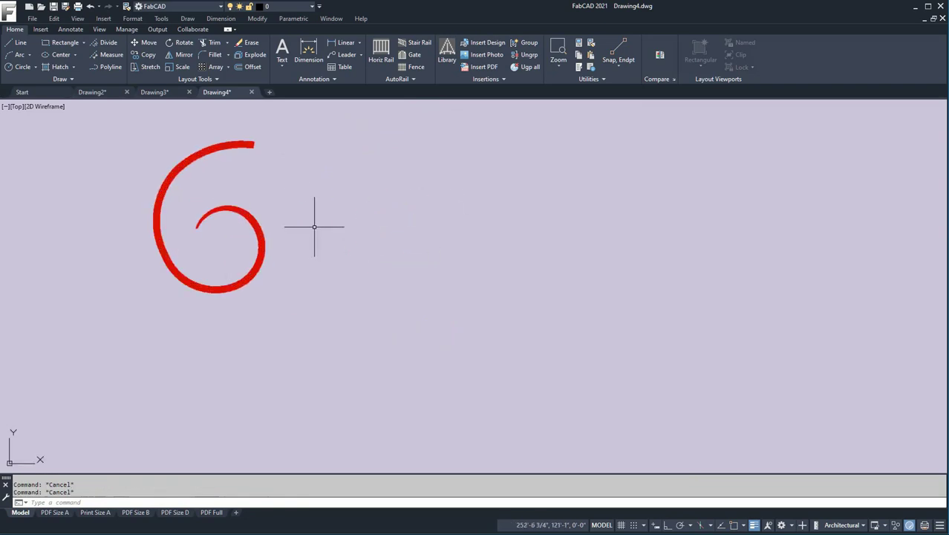
- Stretch the spiral's inner curl with a crossing window, shifting it slightly upward
left_click(148, 67)
left_click(325, 356)
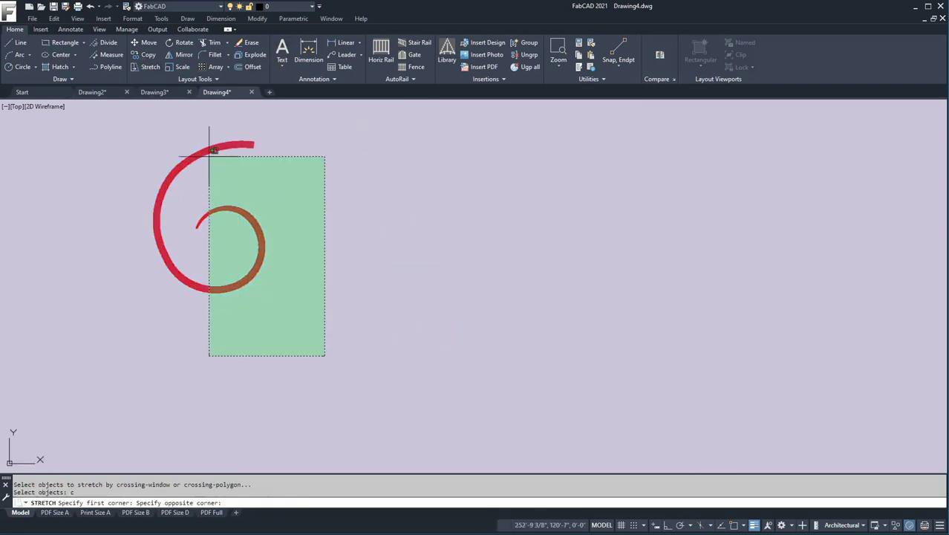
left_click(185, 198)
key("Return")
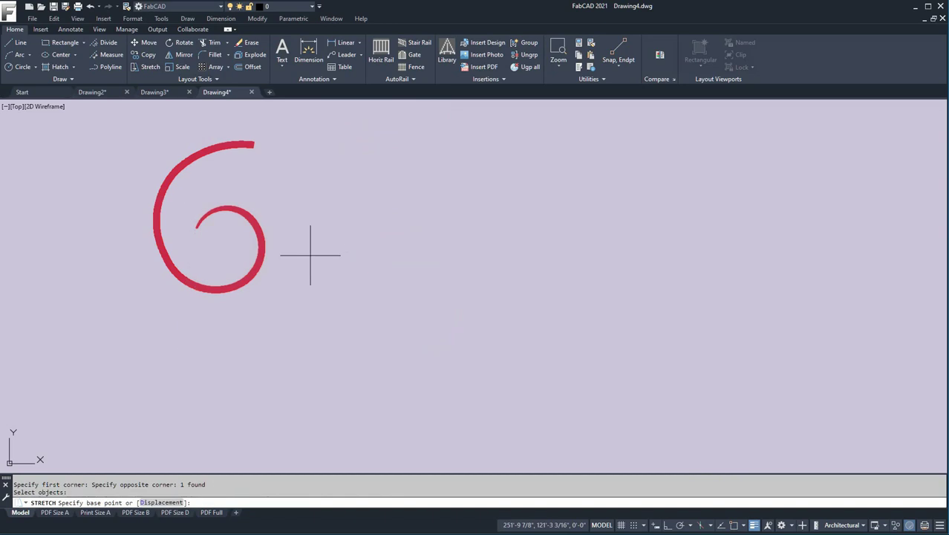
left_click(310, 255)
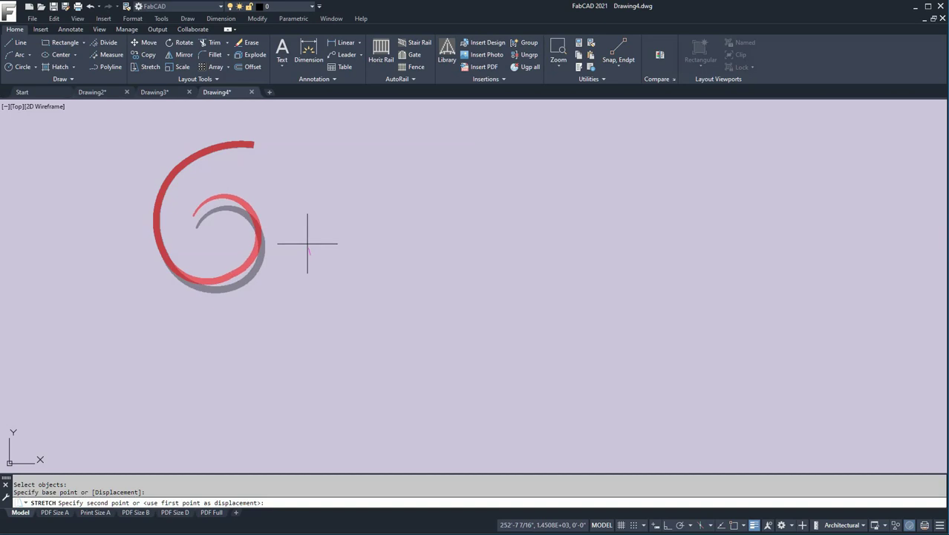
left_click(308, 245)
- Select the spiral and move its bottom grip, leaving it essentially unchanged, then clear the grips
middle_click_drag(277, 194, 442, 258)
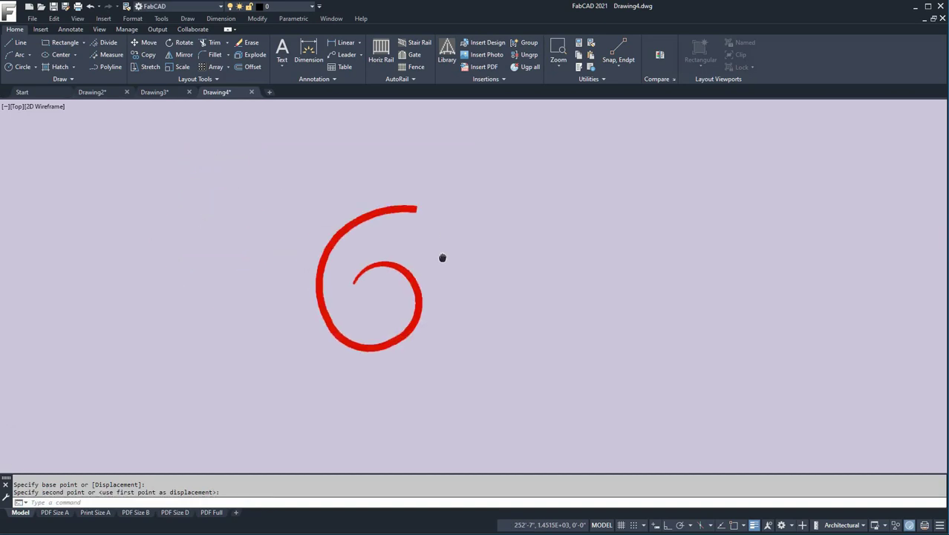
left_click(414, 363)
left_click(376, 332)
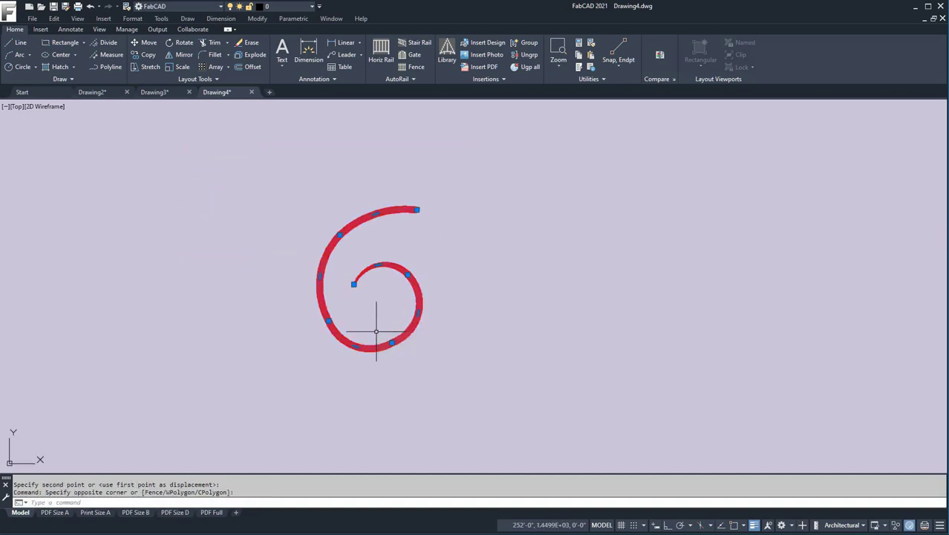
left_click(394, 343)
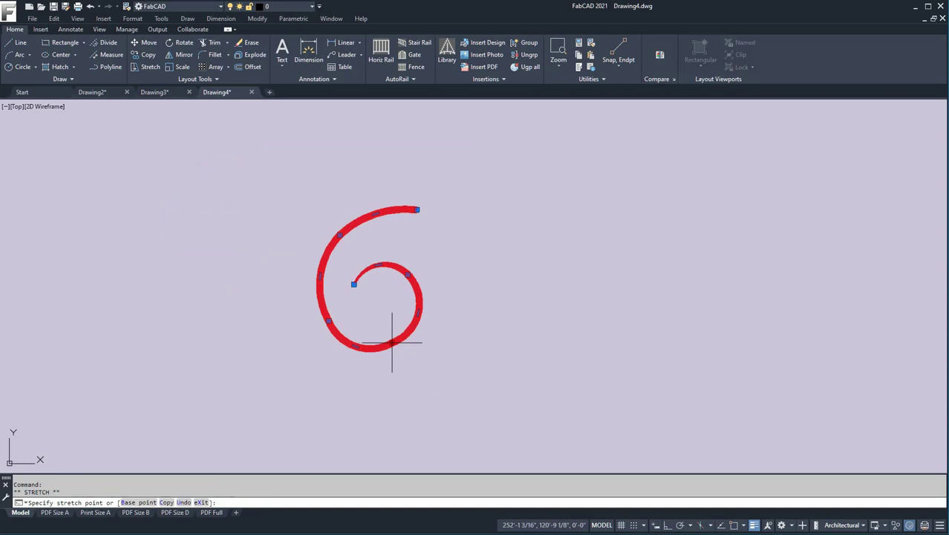
left_click(395, 342)
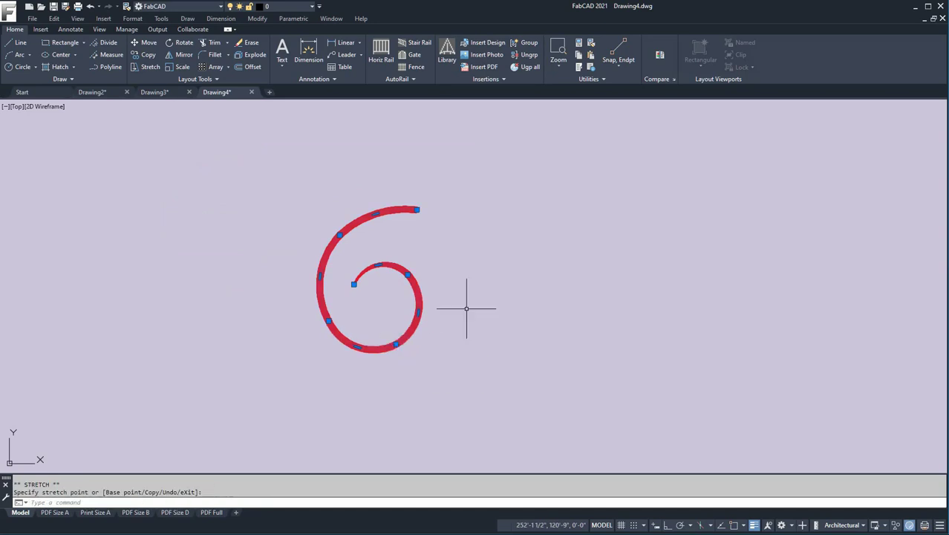
key("Escape")
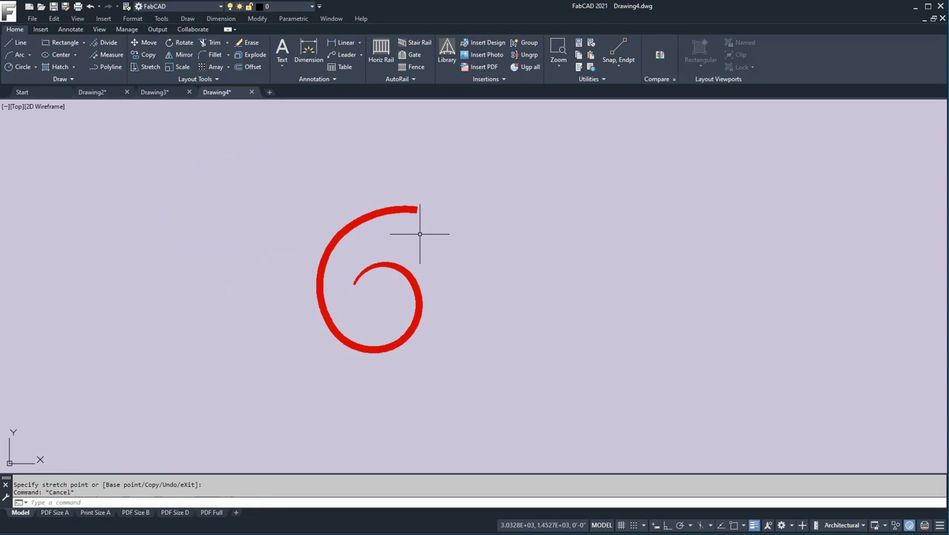
scroll(436, 268, "down", 2)
middle_click_drag(437, 266, 360, 241)
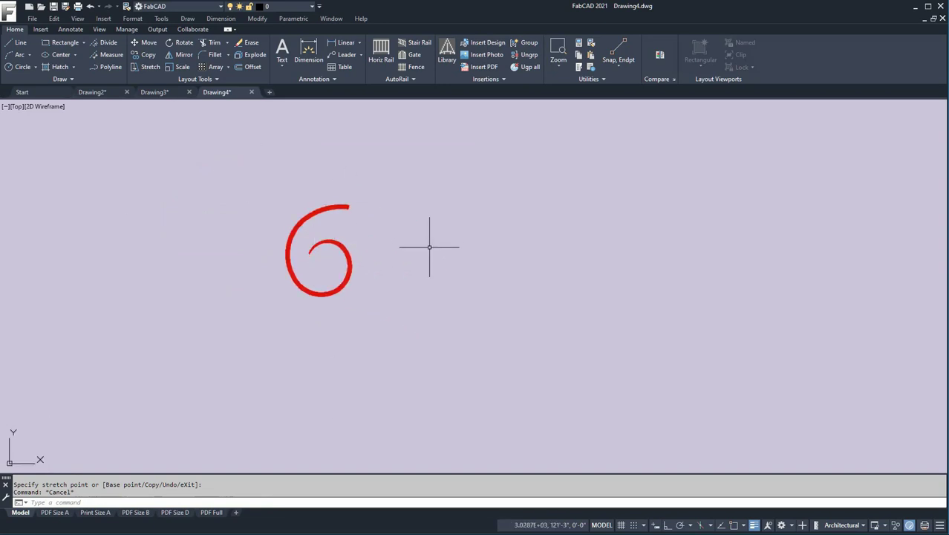
scroll(363, 275, "up", 3)
scroll(360, 258, "down", 5)
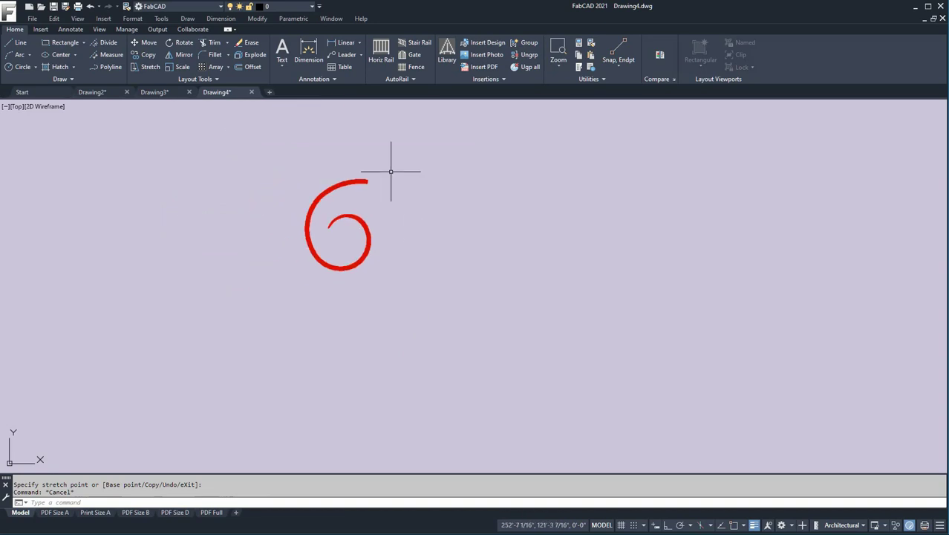
middle_click_drag(378, 183, 447, 248)
scroll(413, 261, "up", 4)
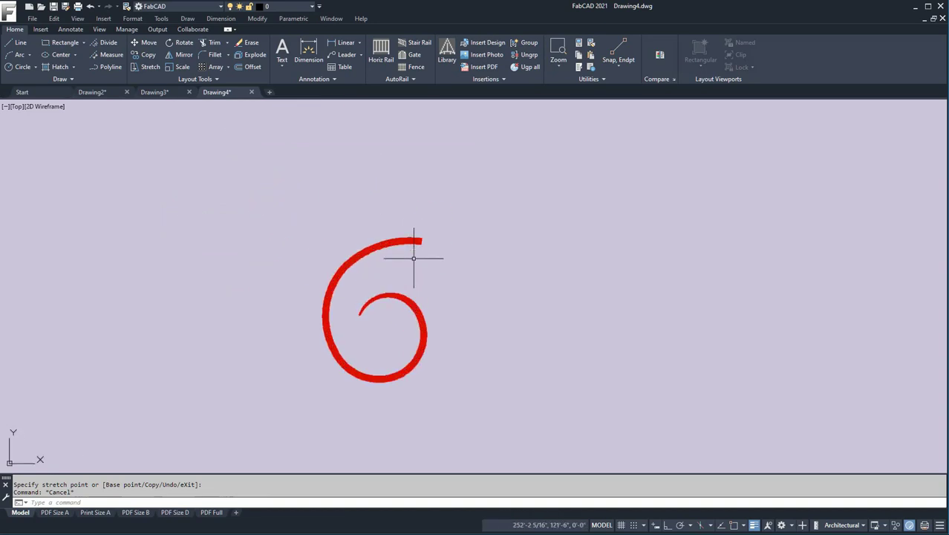
scroll(352, 306, "up", 2)
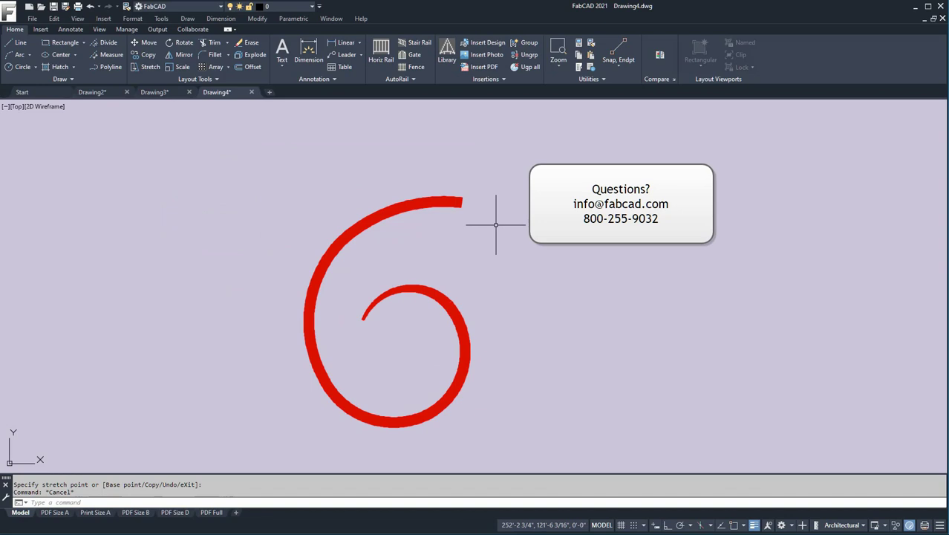
scroll(434, 227, "down", 3)
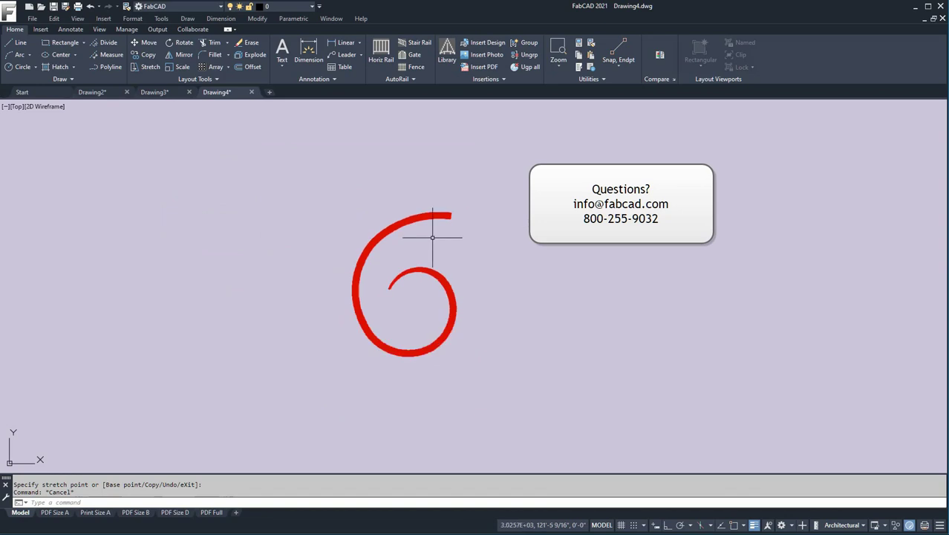
middle_click_drag(409, 185, 369, 202)
scroll(367, 205, "up", 3)
scroll(398, 211, "down", 2)
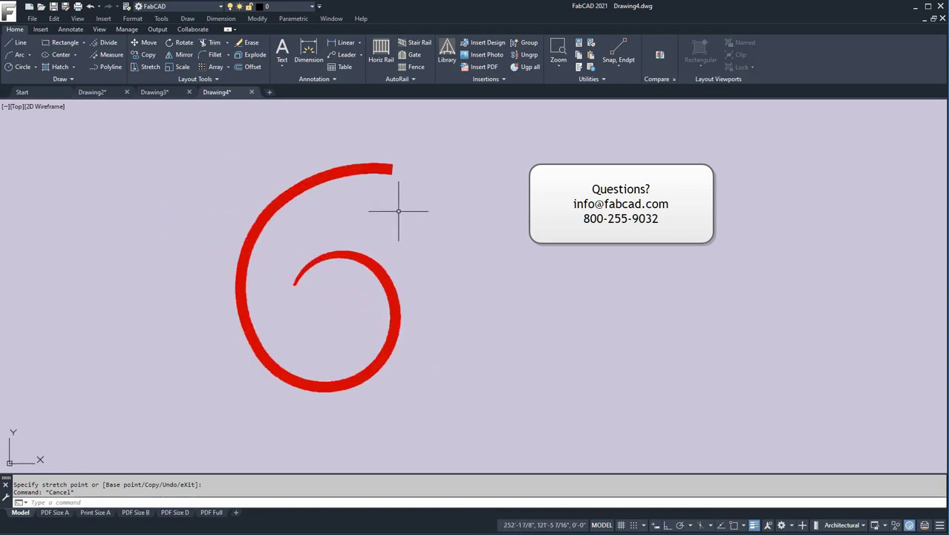
scroll(429, 217, "down", 2)
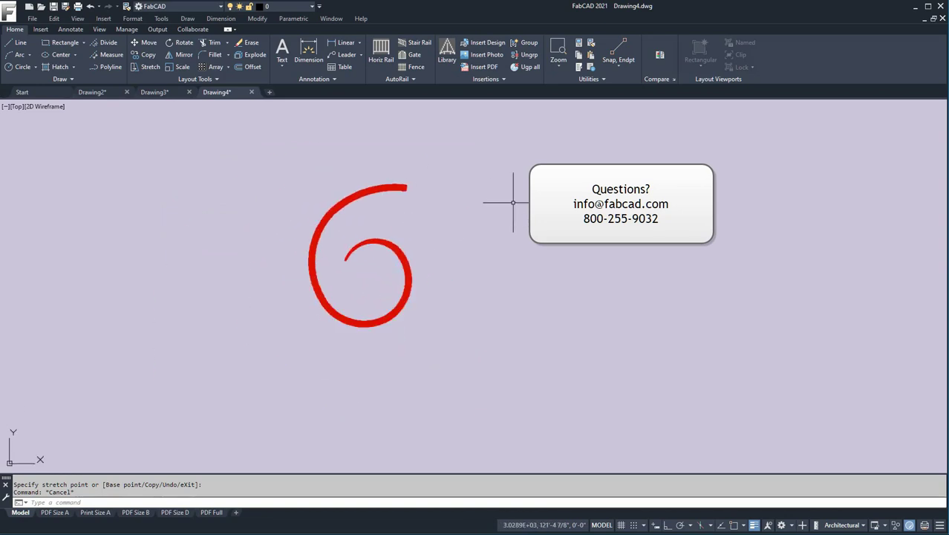